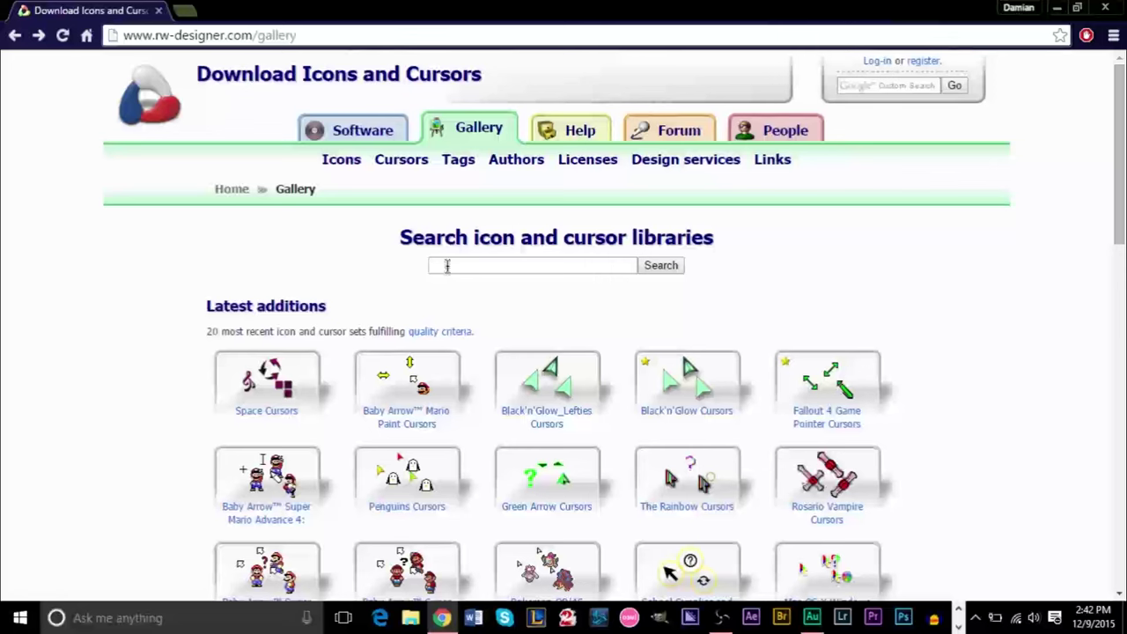
# Open the Minecraft - Diamond Edition cursor set from the gallery's most downloaded cursors of November 2015
pyautogui.moveTo(414, 377)
pyautogui.scroll(-3, 26, 340)
pyautogui.scroll(3, 55, 294)
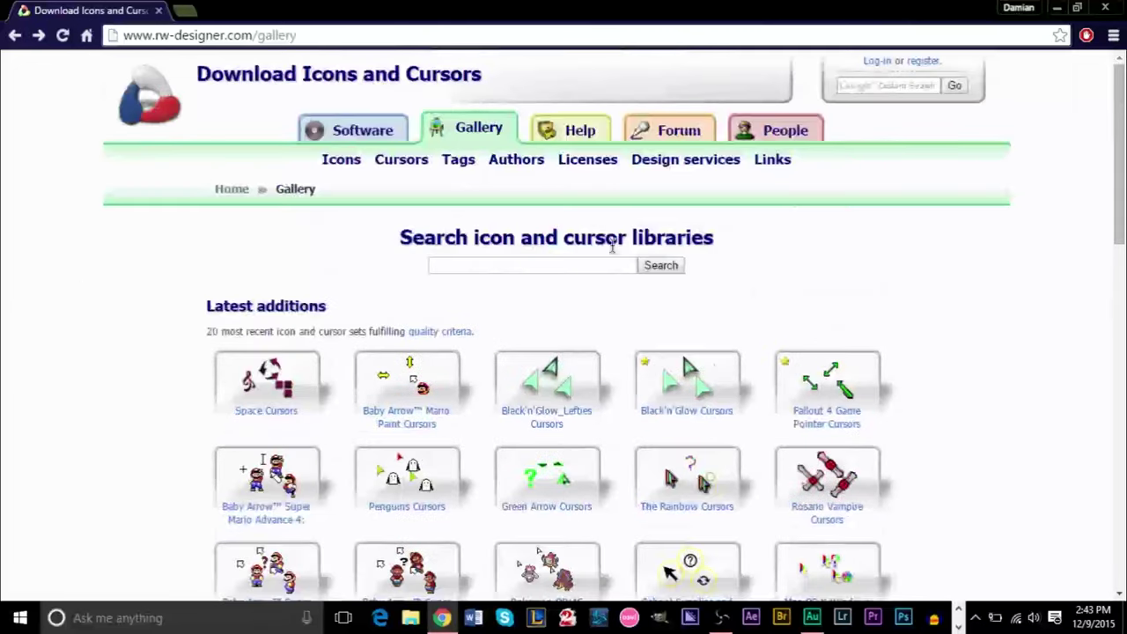
pyautogui.scroll(-5, 707, 269)
pyautogui.scroll(-4, 981, 266)
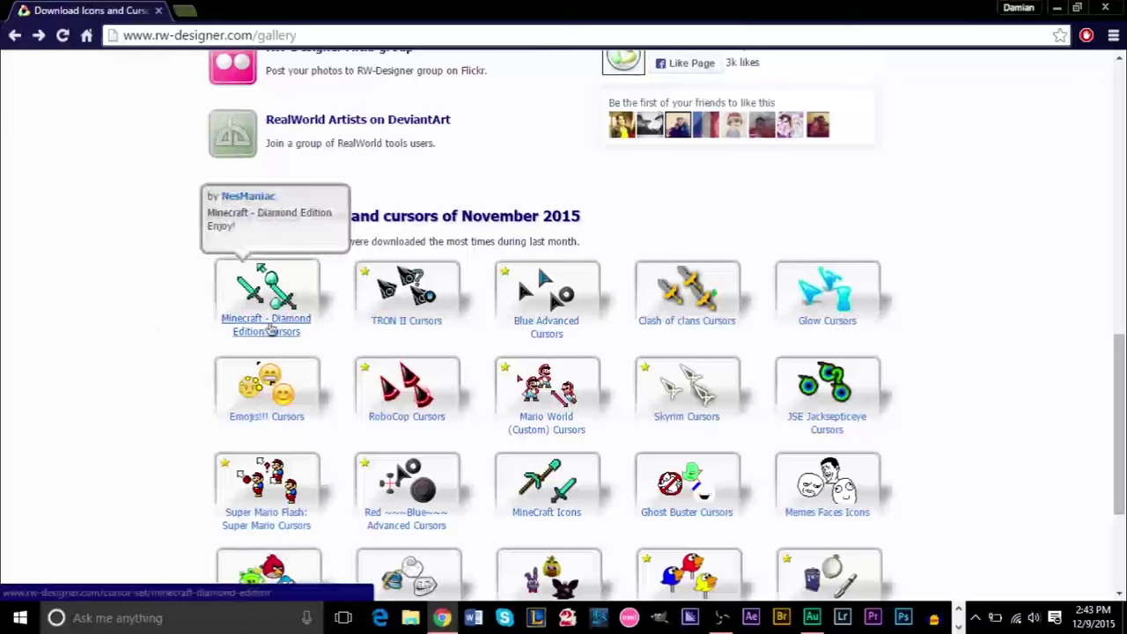
pyautogui.click(264, 328)
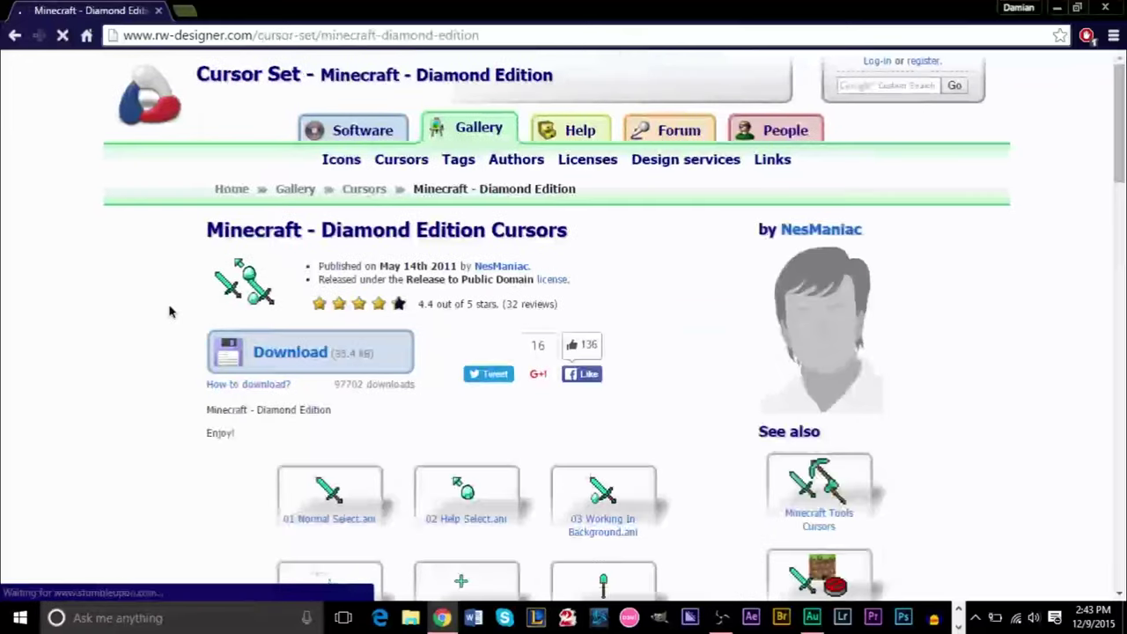
# Examine the individual cursors included in the Minecraft - Diamond Edition set
pyautogui.scroll(-2, 97, 243)
pyautogui.scroll(-1, 97, 243)
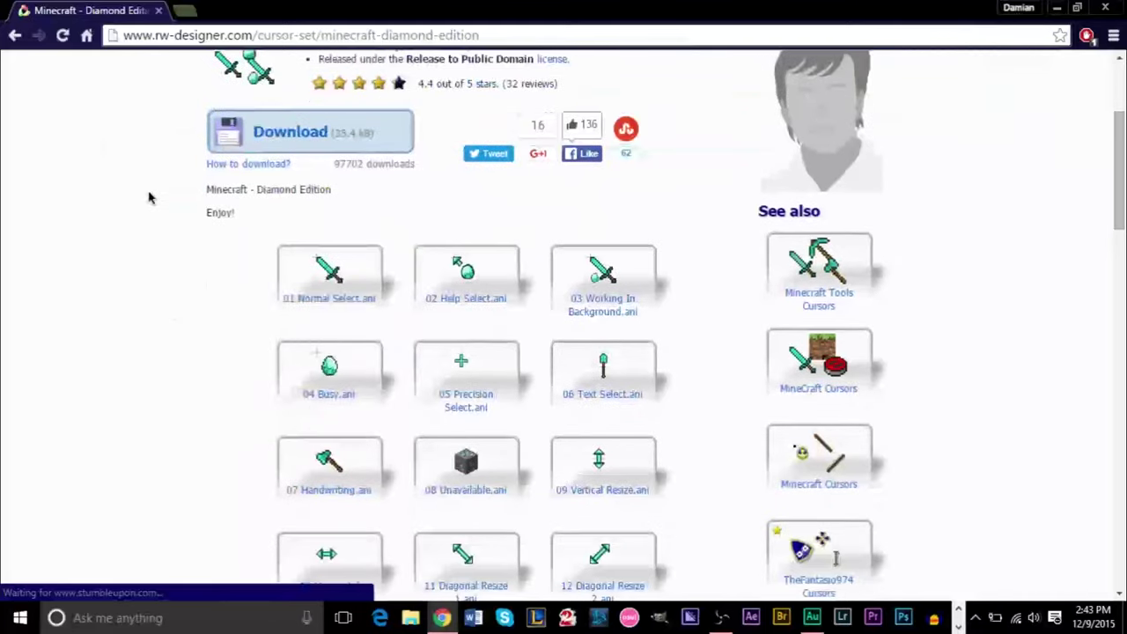
pyautogui.scroll(-1, 178, 249)
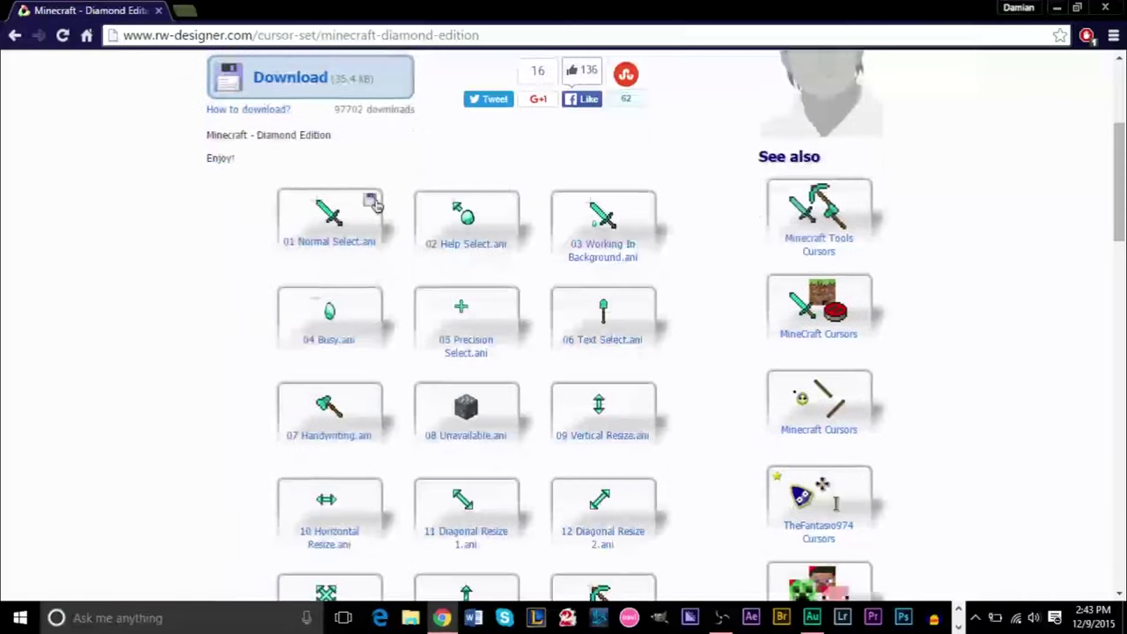
pyautogui.scroll(-1, 612, 309)
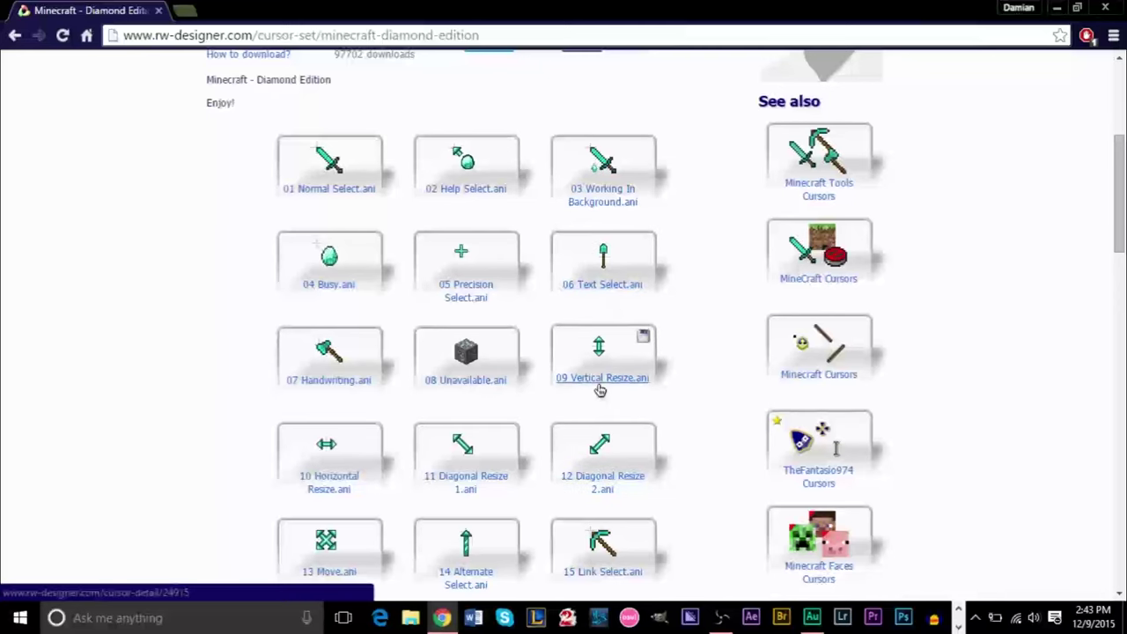
pyautogui.scroll(-1, 599, 391)
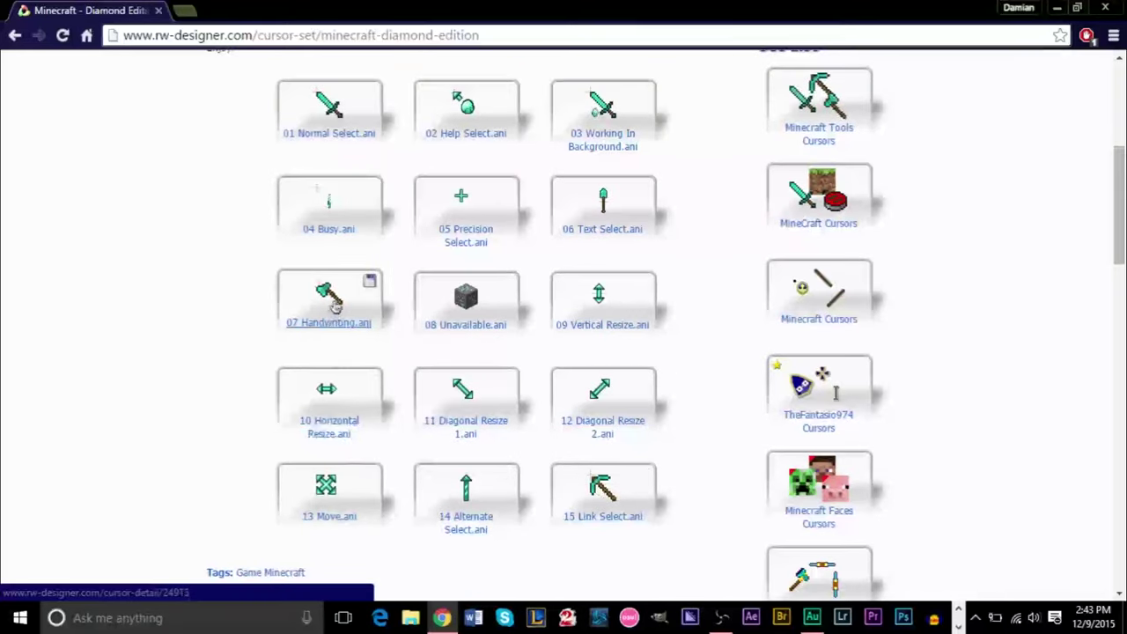
pyautogui.scroll(2, 514, 298)
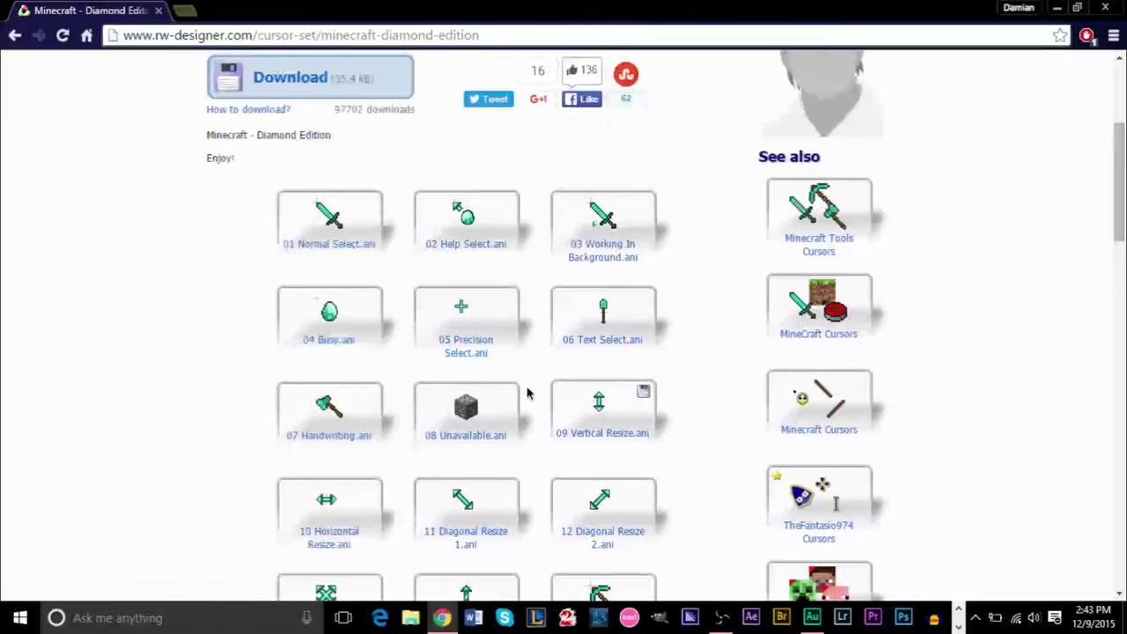
pyautogui.scroll(-3, 528, 405)
pyautogui.scroll(4, 520, 428)
pyautogui.scroll(4, 520, 428)
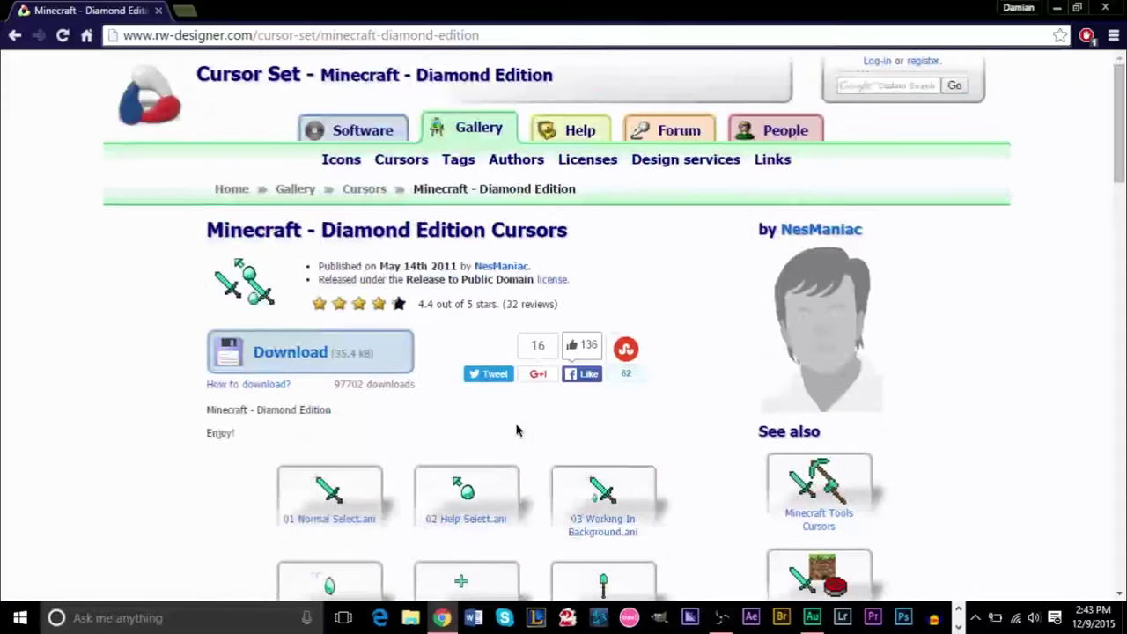
# Download the Minecraft - Diamond Edition cursor set and show the downloaded zip file in its folder
pyautogui.click(264, 354)
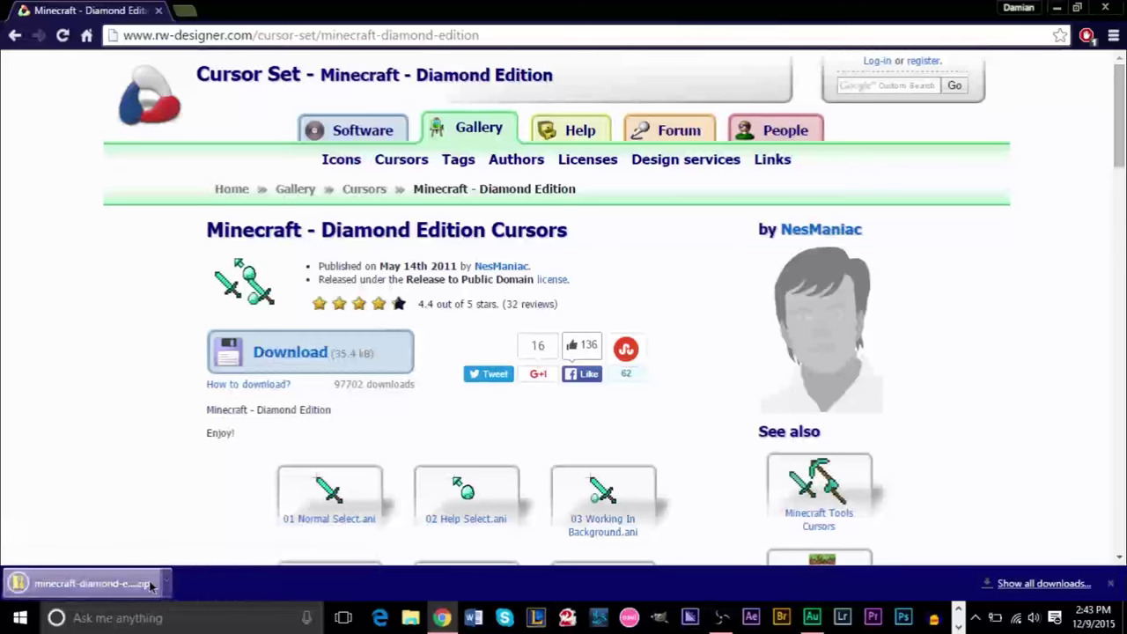
pyautogui.click(163, 588)
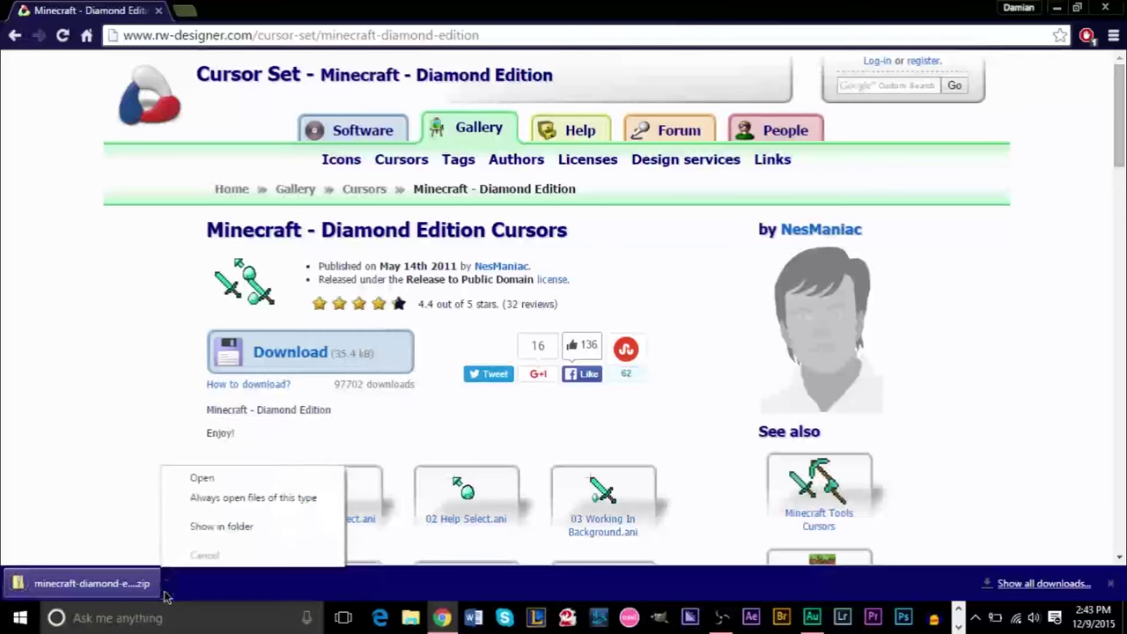
pyautogui.click(216, 527)
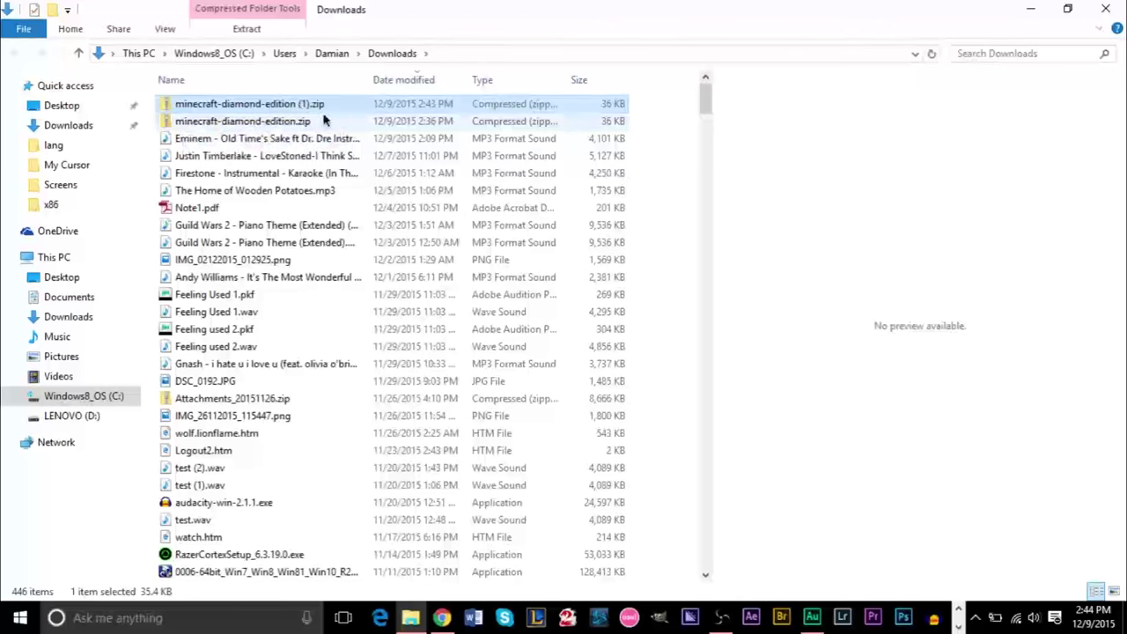
# Look at the files inside minecraft-diamond-edition (1).zip and return to the Downloads folder
pyautogui.doubleClick(216, 105)
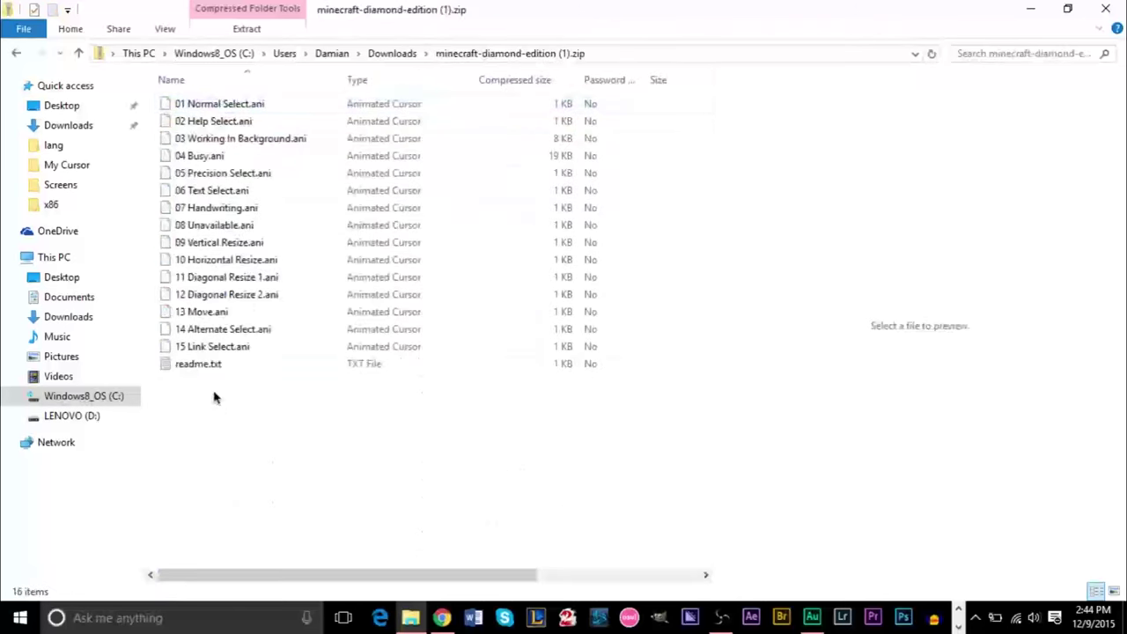
pyautogui.moveTo(213, 398); pyautogui.dragTo(232, 94)
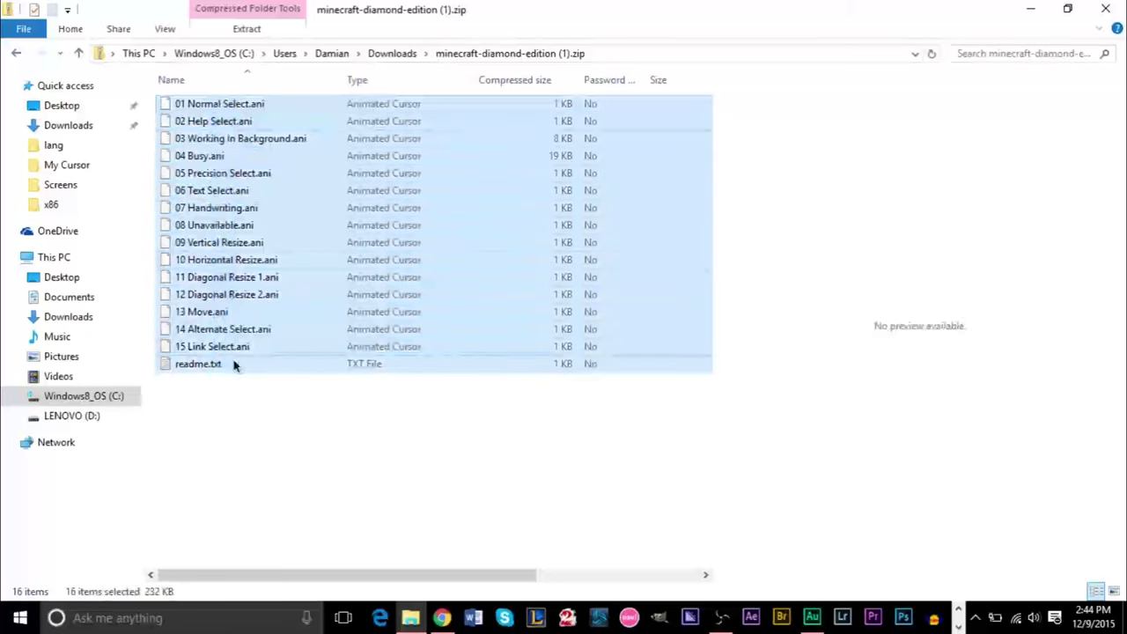
pyautogui.click(234, 395)
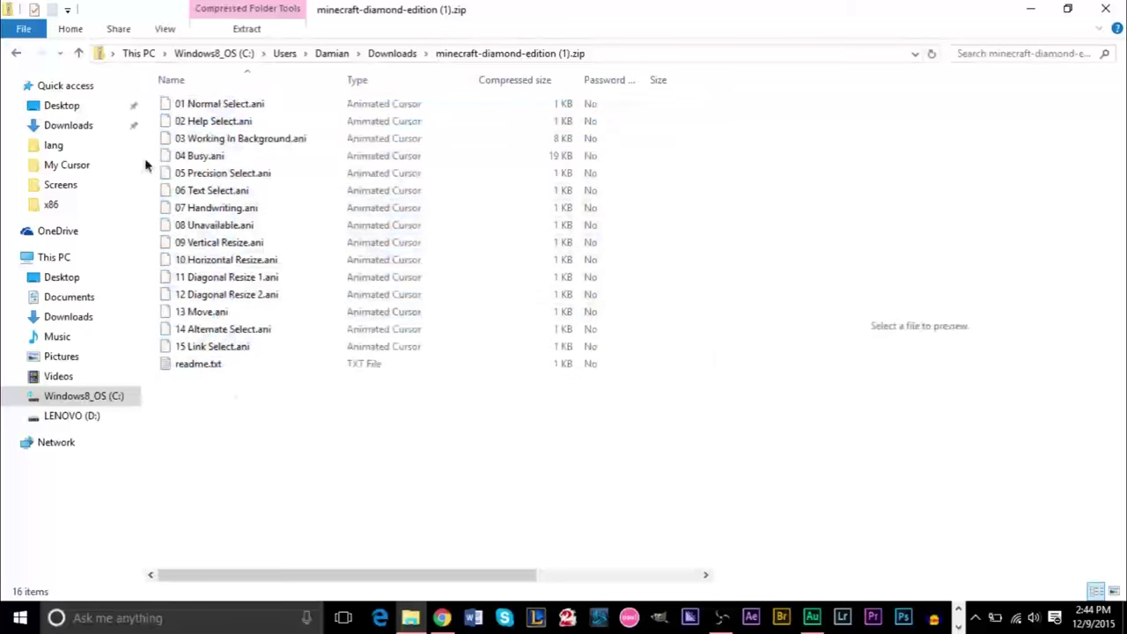
pyautogui.click(17, 54)
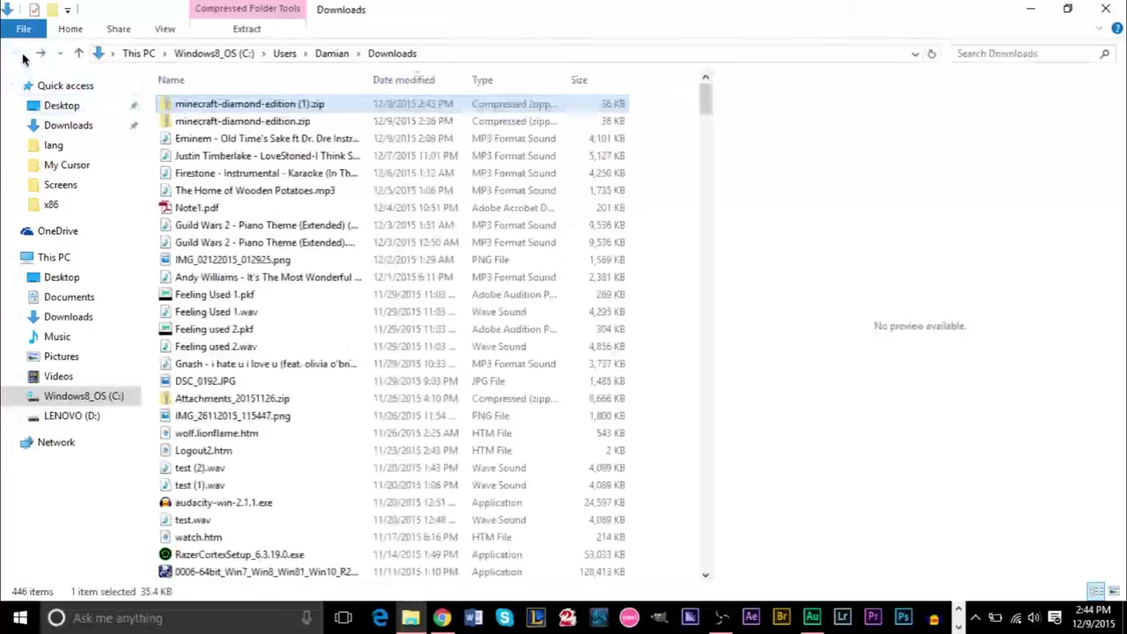
# Start extracting all files from minecraft-diamond-edition (1).zip and browse to the Windows8_OS (C:) drive for the destination
pyautogui.rightClick(224, 105)
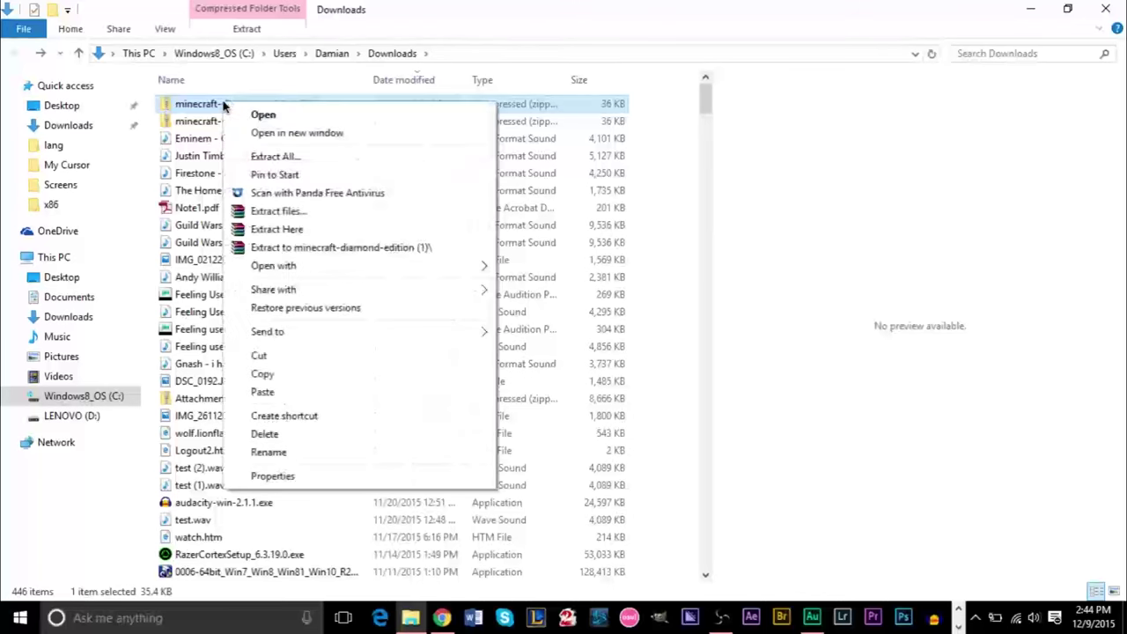
pyautogui.click(260, 159)
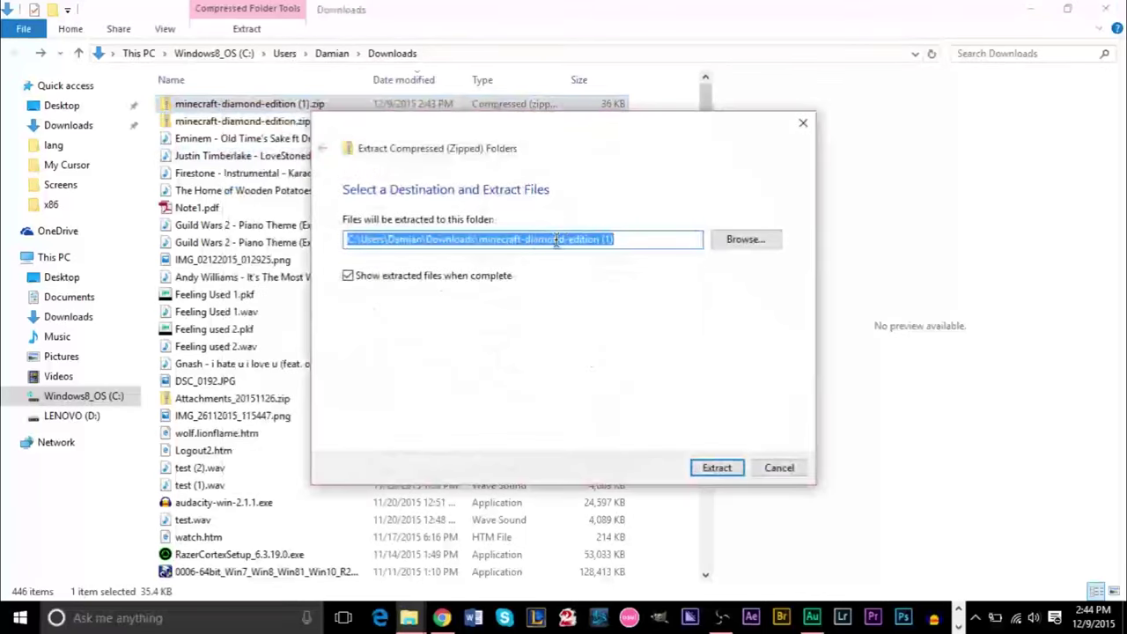
pyautogui.click(618, 241)
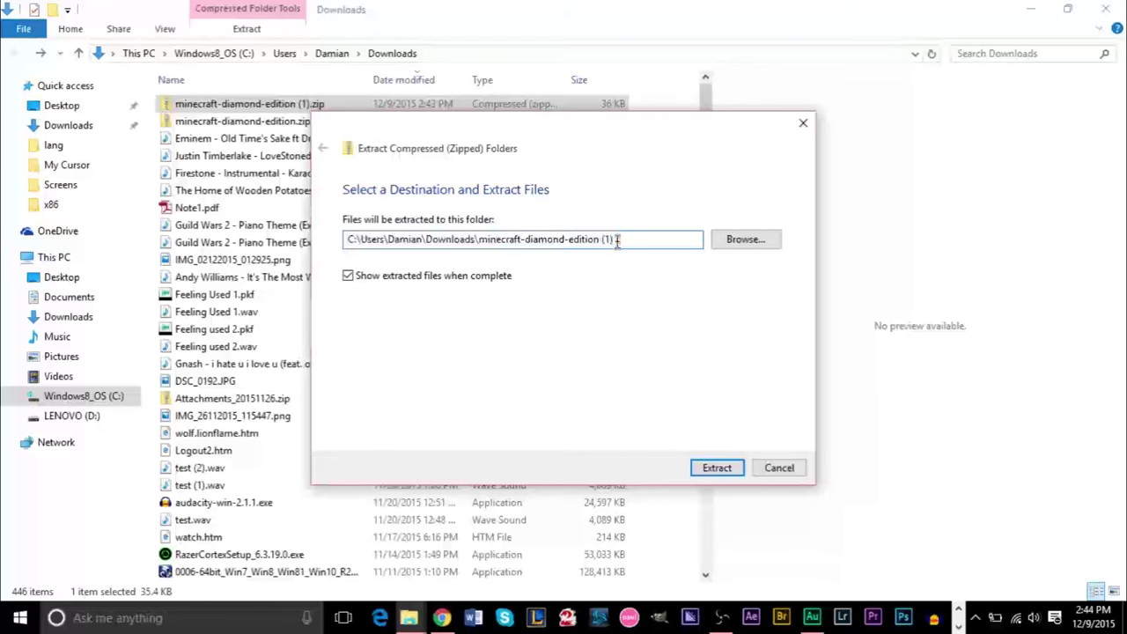
pyautogui.click(742, 241)
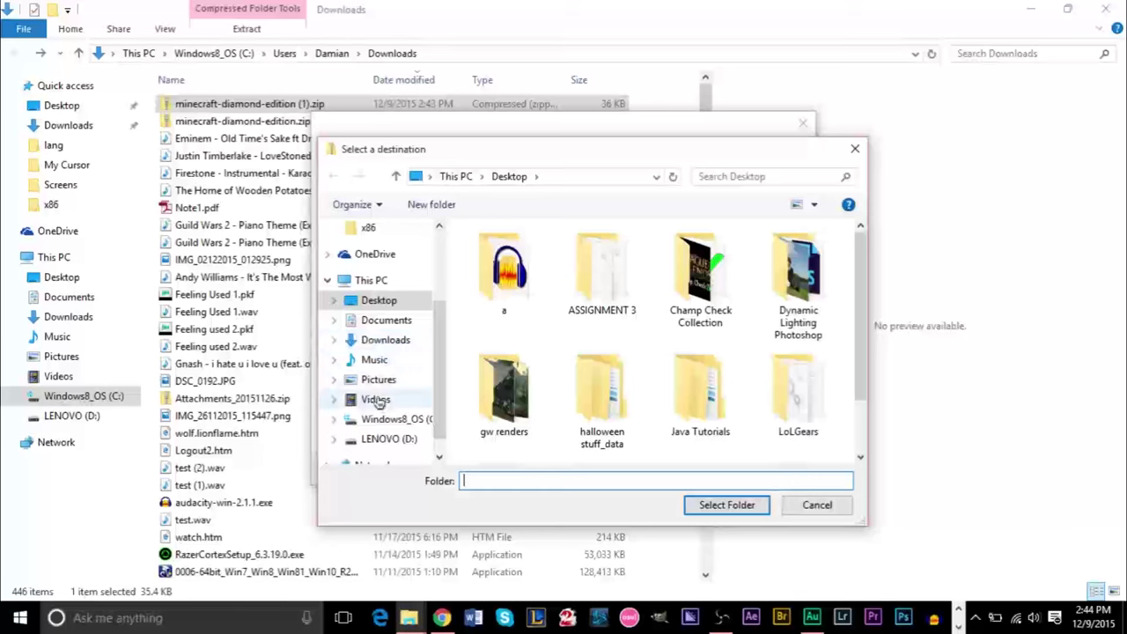
pyautogui.click(397, 419)
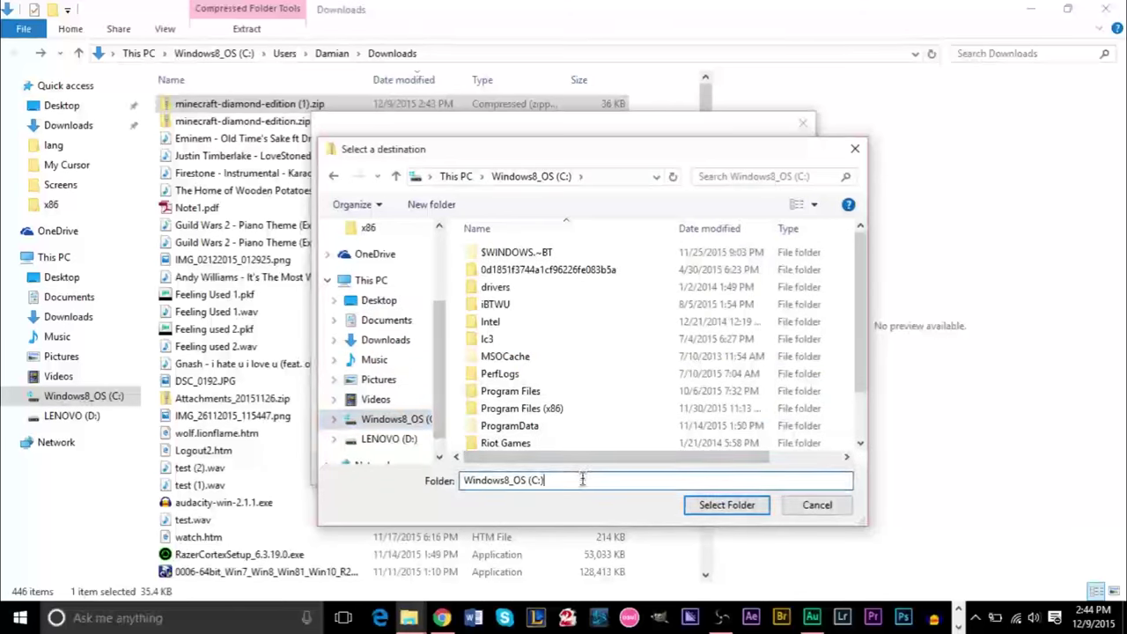
# Create a folder named "new cursor" on the C: drive within the destination browser
pyautogui.scroll(-1, 588, 401)
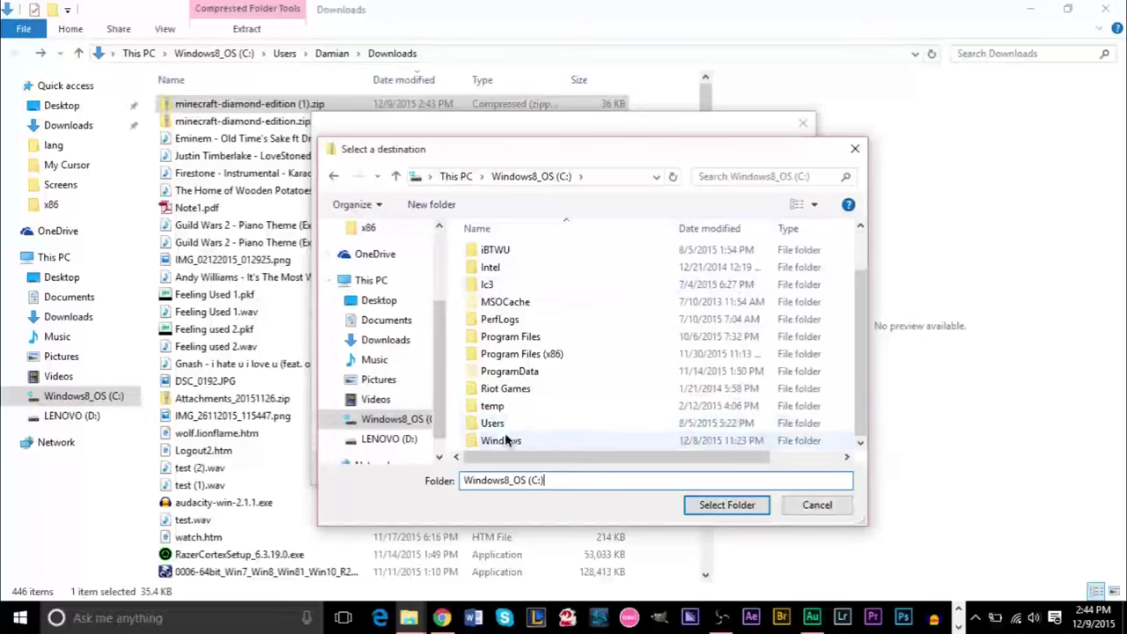
pyautogui.rightClick(458, 425)
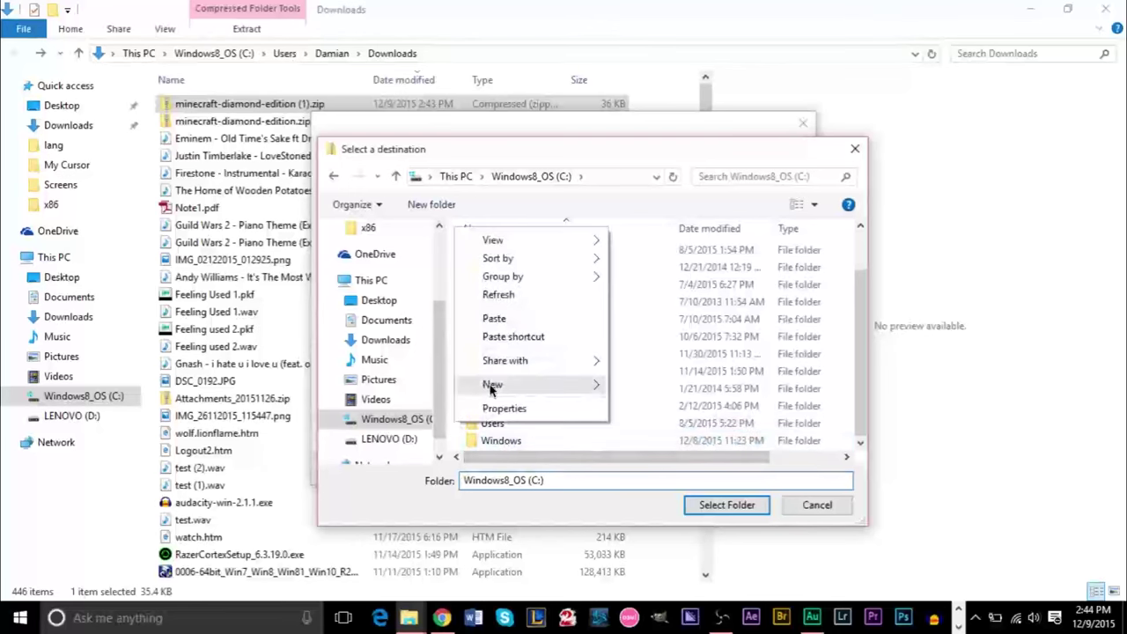
pyautogui.click(617, 384)
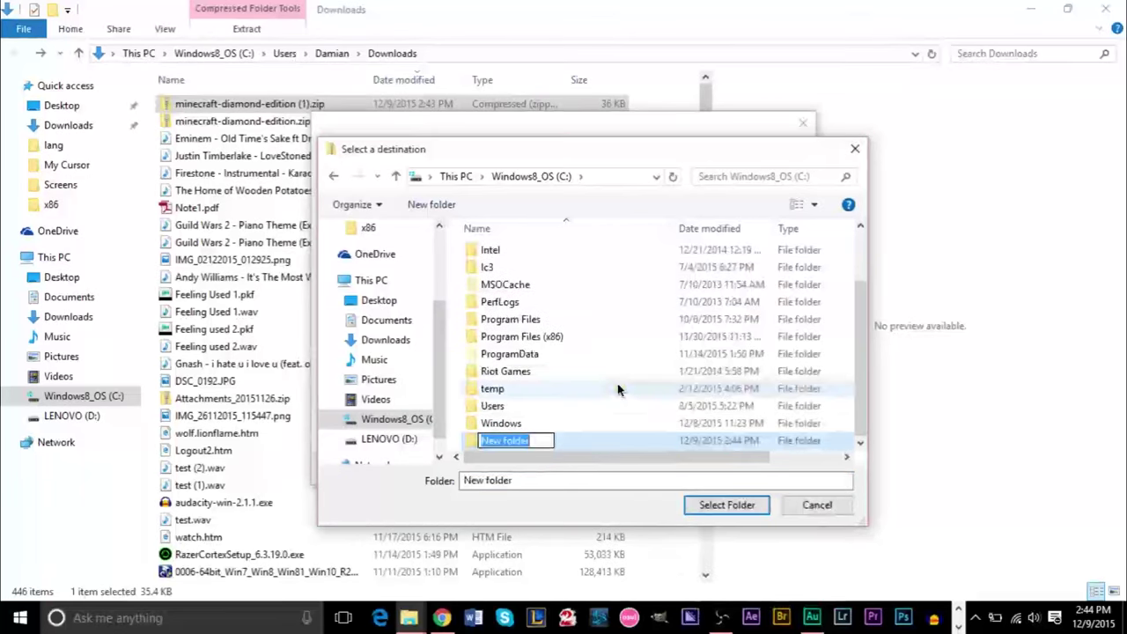
pyautogui.write('new cursor')
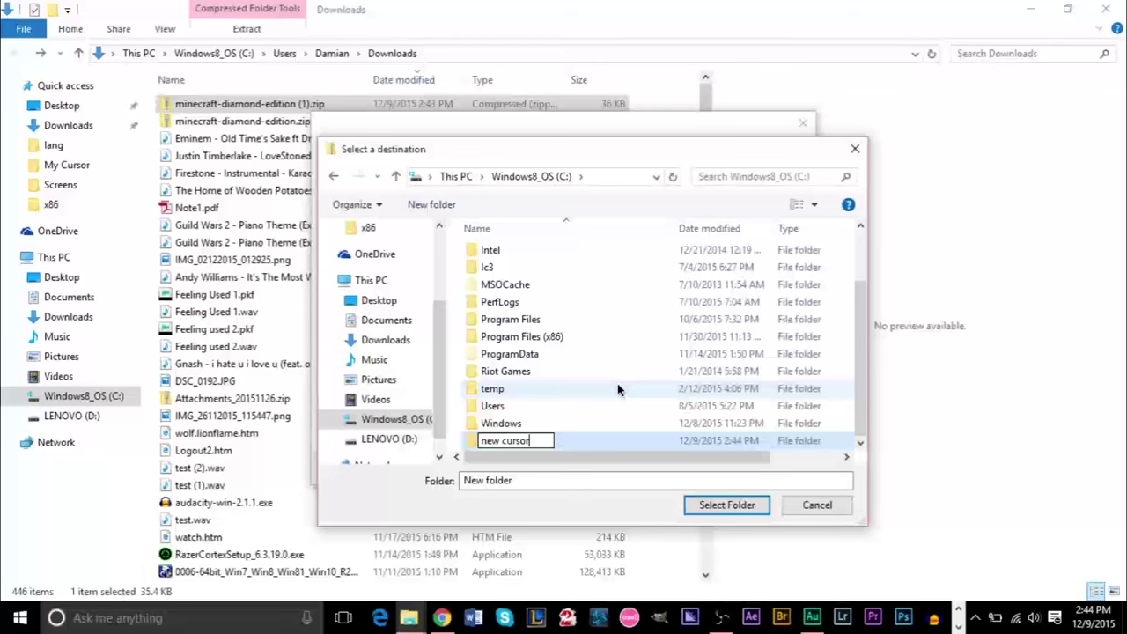
pyautogui.press('Return')
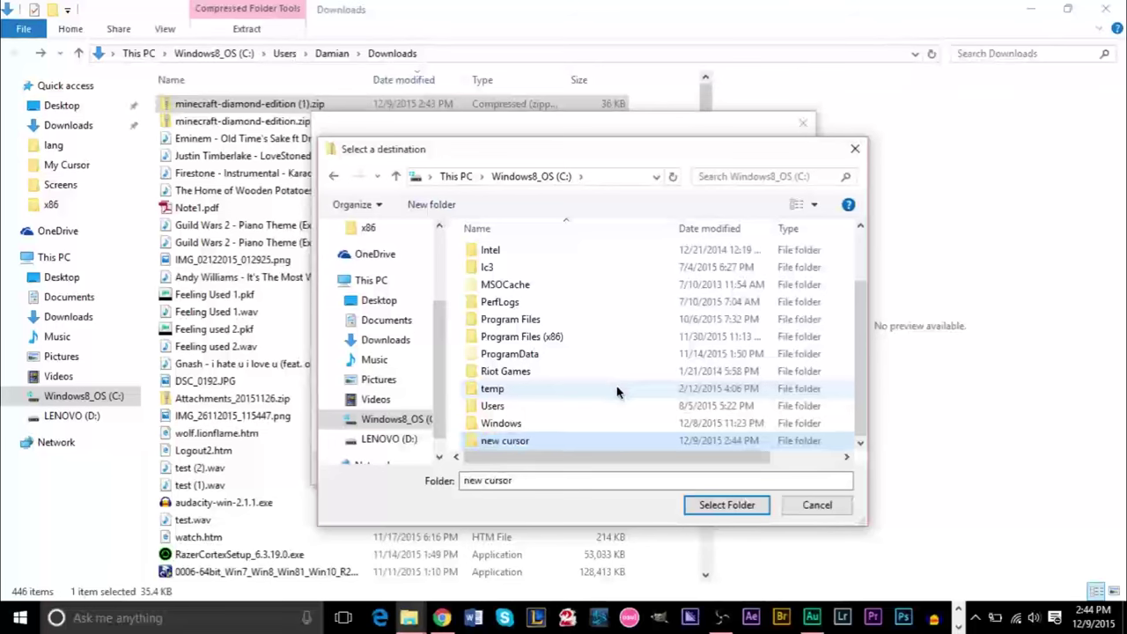
# Extract the zip's files into C:\new cursor and close the window showing the extracted files
pyautogui.doubleClick(513, 445)
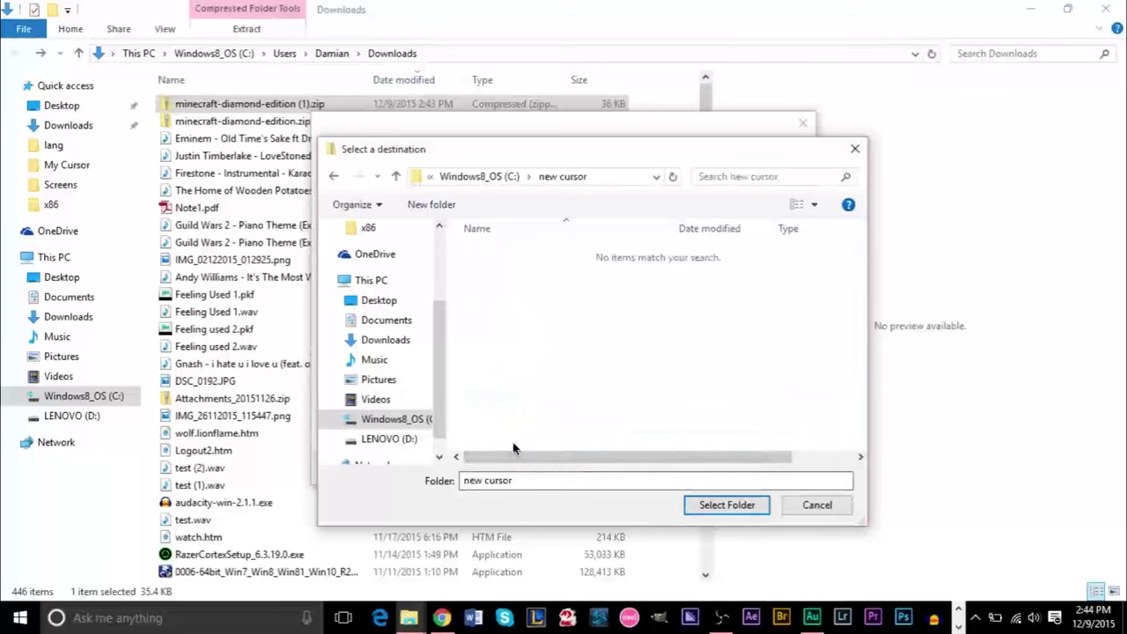
pyautogui.click(728, 508)
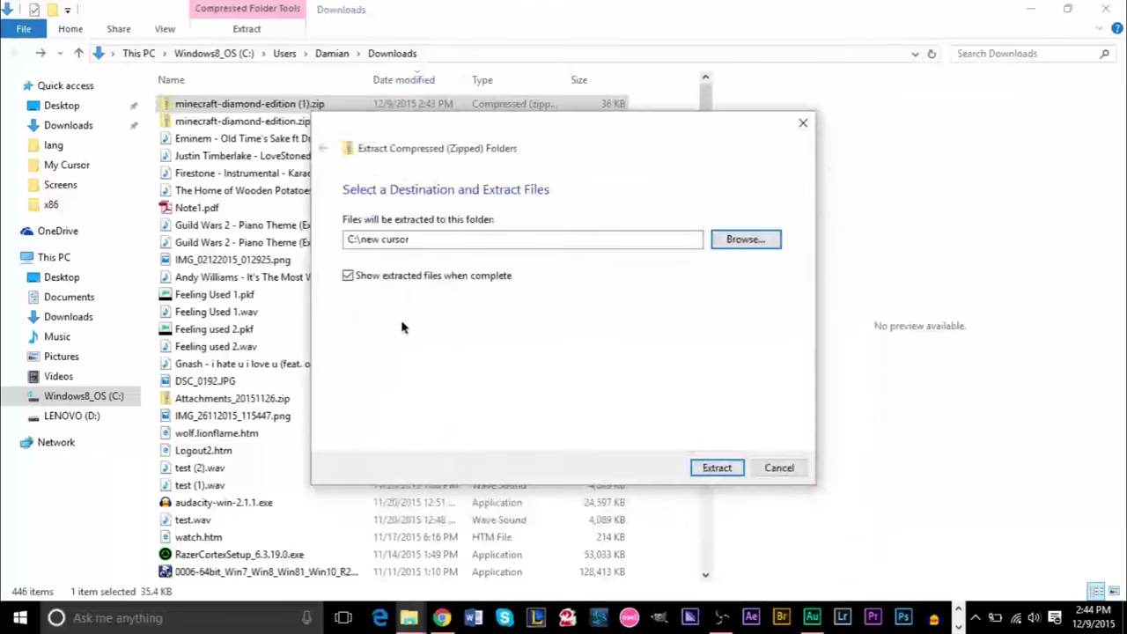
pyautogui.click(715, 468)
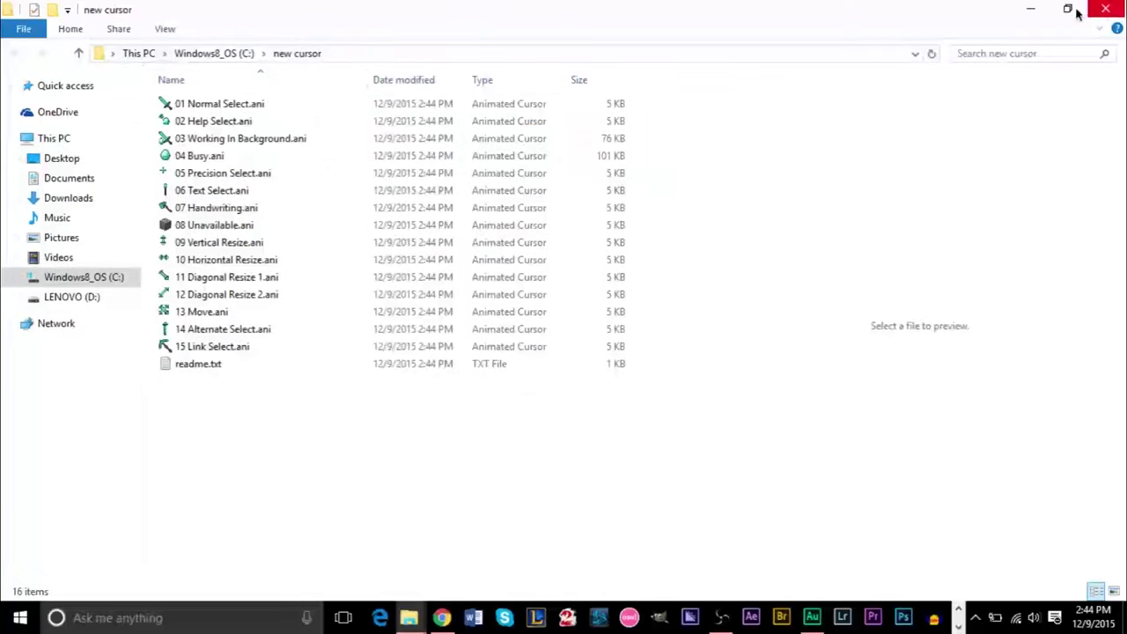
pyautogui.click(1106, 8)
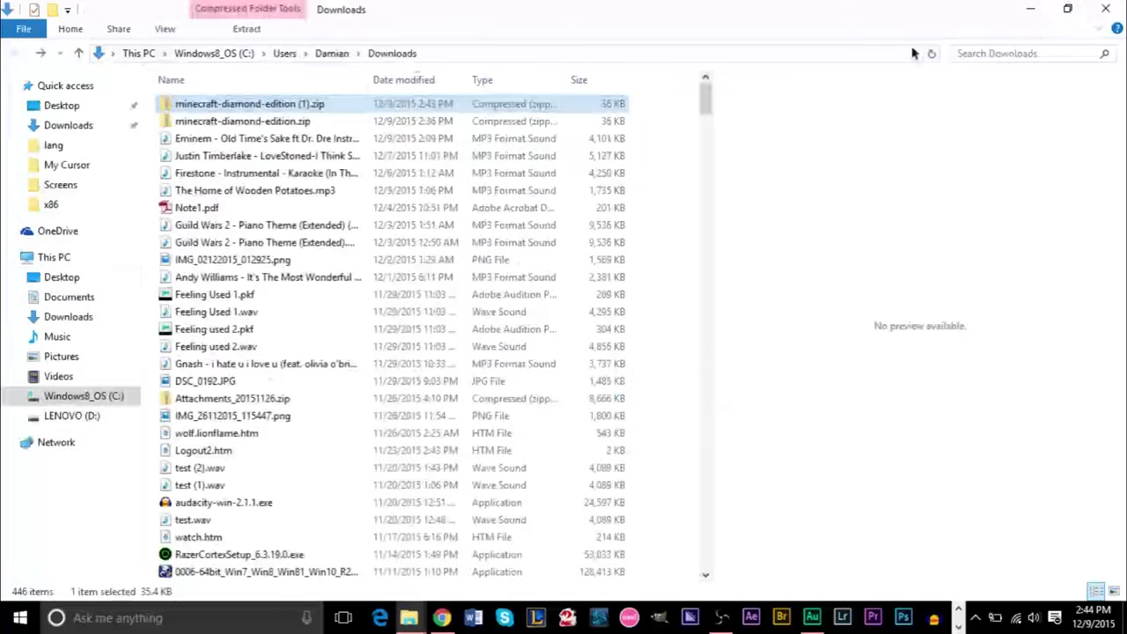
# Browse to the "new cursor" folder on the Windows8_OS (C:) drive and check the extracted cursor files
pyautogui.click(1105, 8)
pyautogui.click(94, 398)
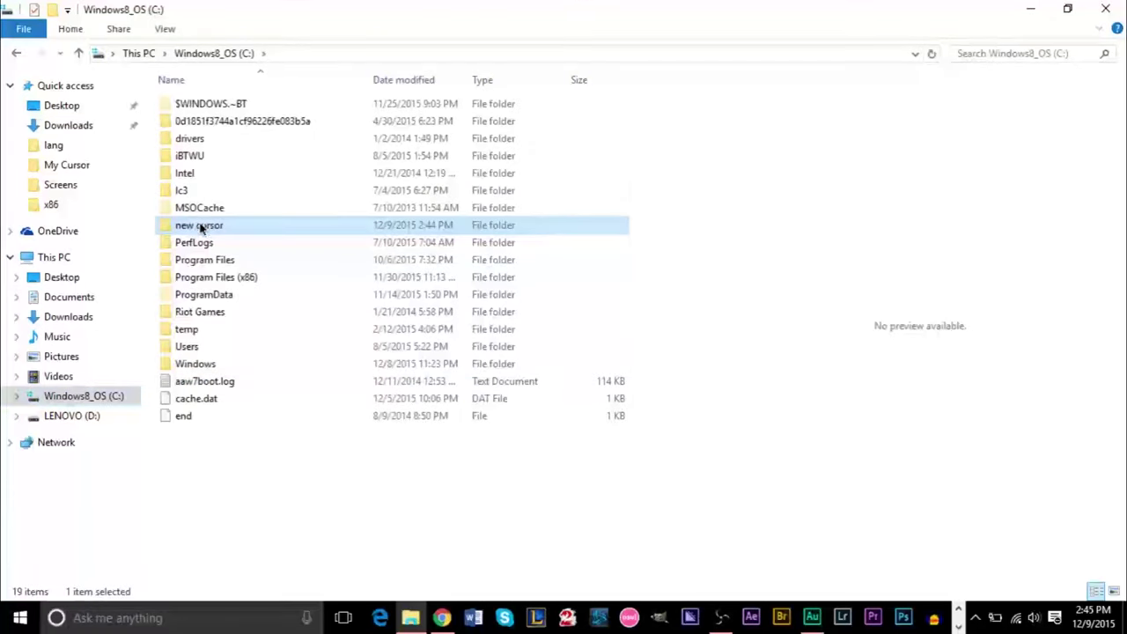
pyautogui.doubleClick(211, 227)
pyautogui.moveTo(235, 420); pyautogui.dragTo(237, 97)
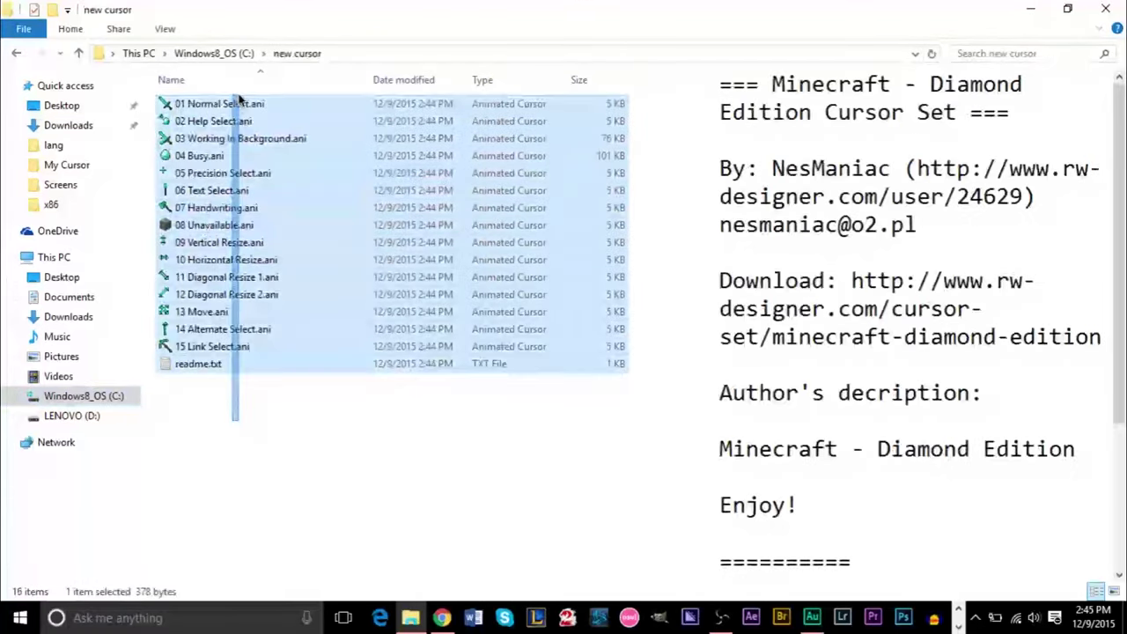
pyautogui.click(239, 503)
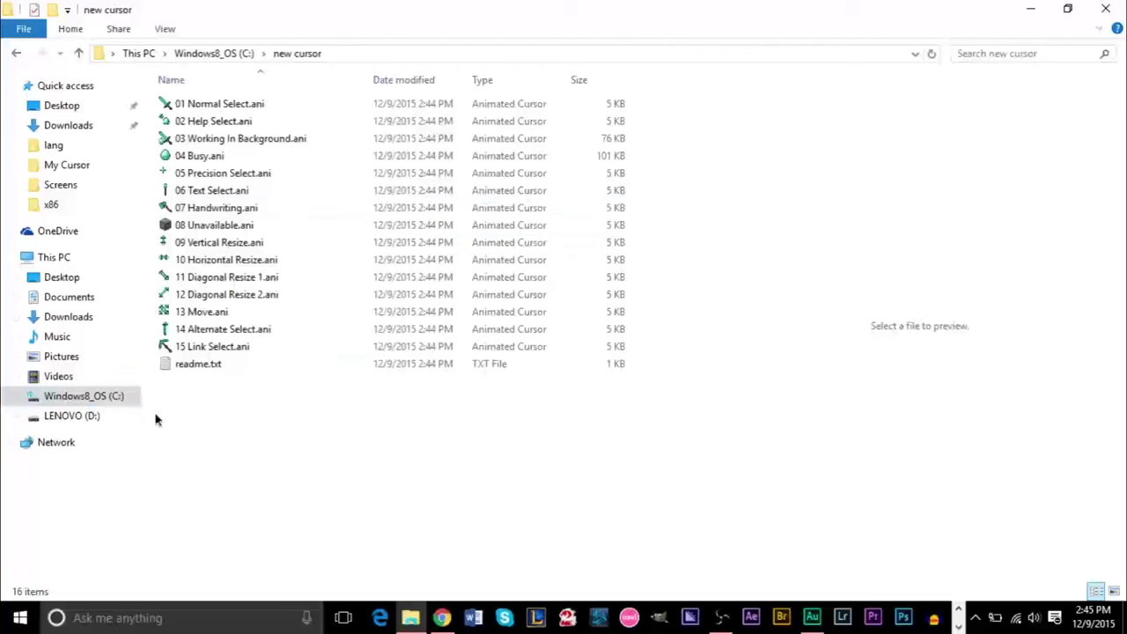
pyautogui.click(111, 396)
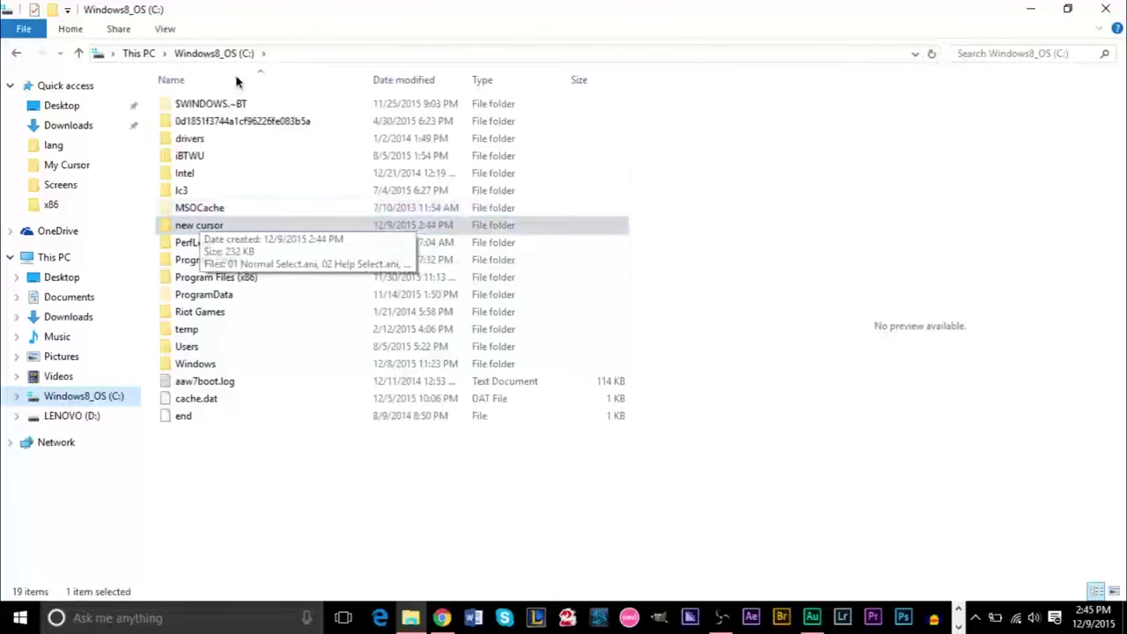
pyautogui.doubleClick(204, 226)
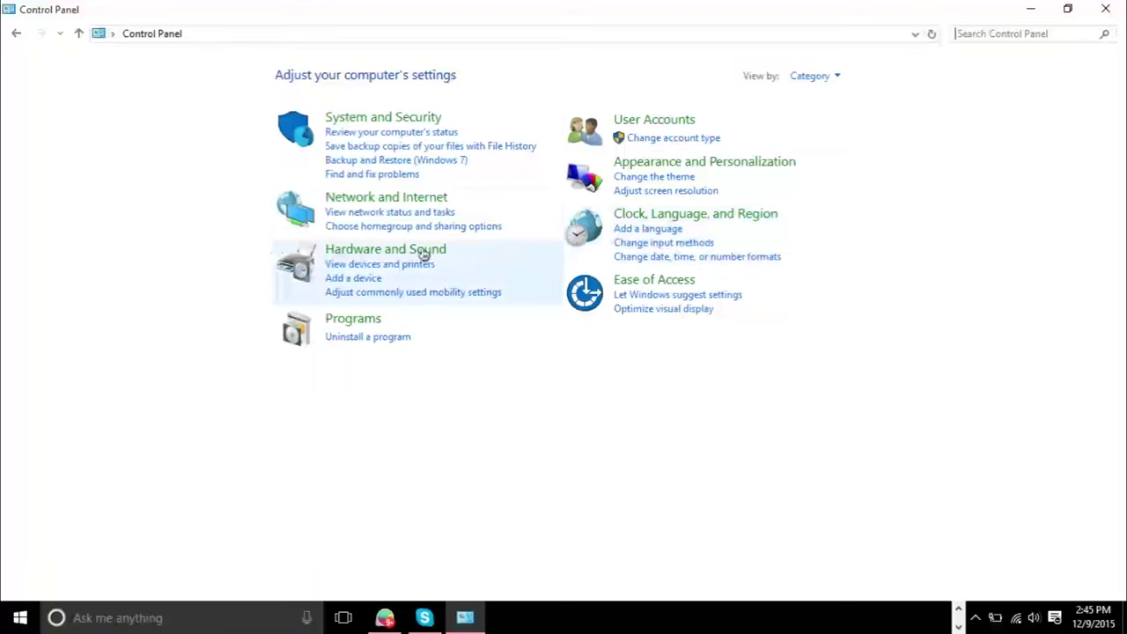
# Open the mouse properties from Hardware and Sound and look through the list of customizable pointers
pyautogui.click(345, 253)
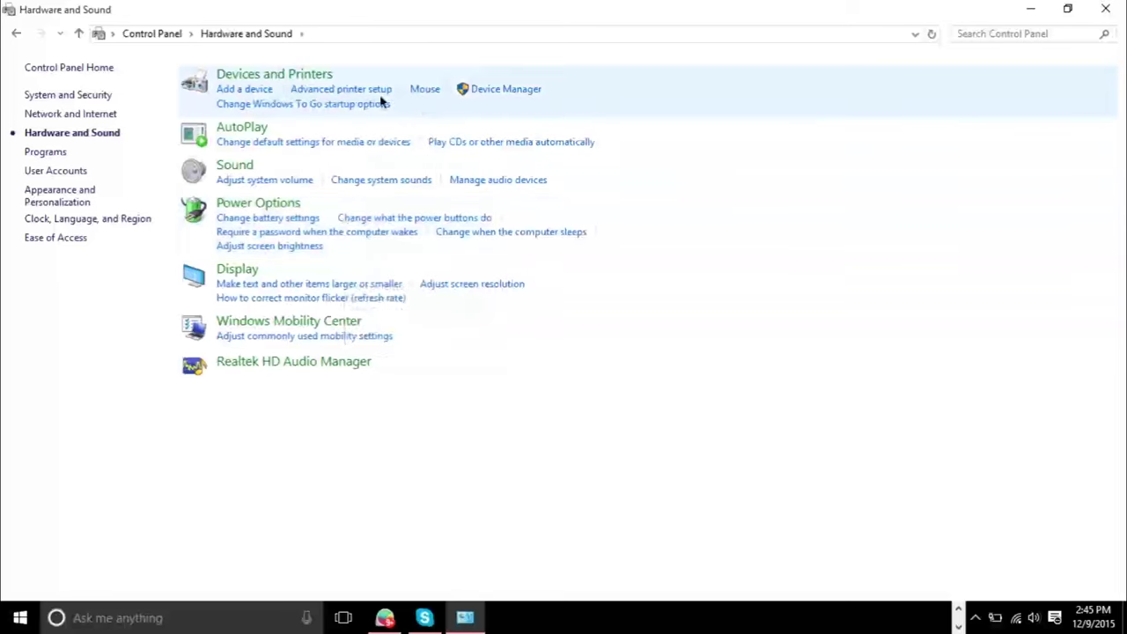
pyautogui.click(434, 95)
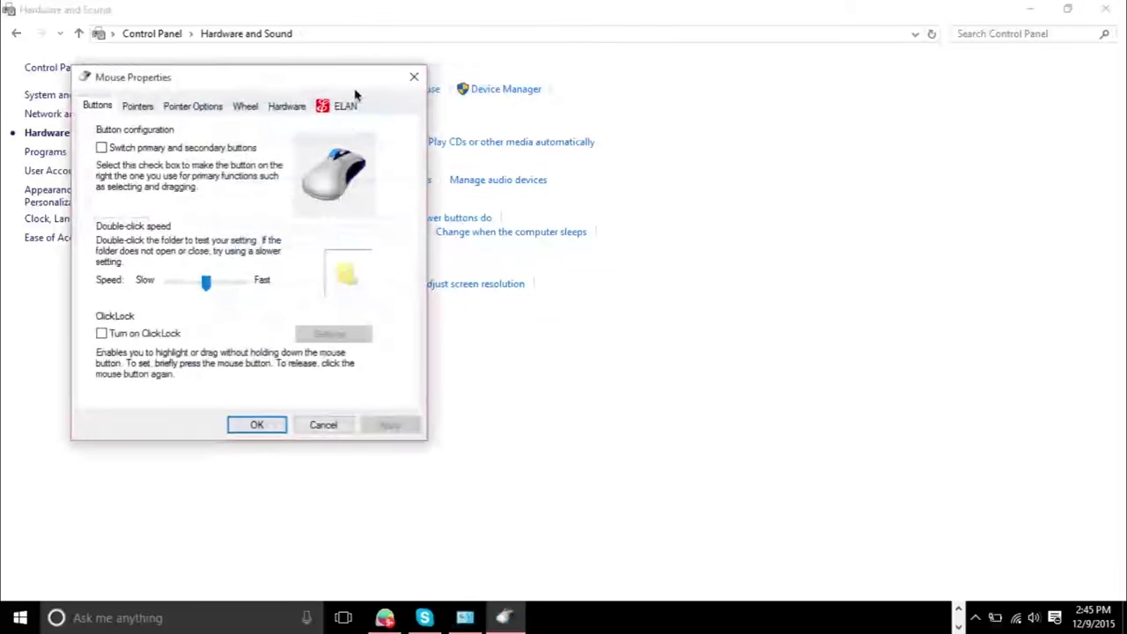
pyautogui.moveTo(296, 83); pyautogui.dragTo(474, 99)
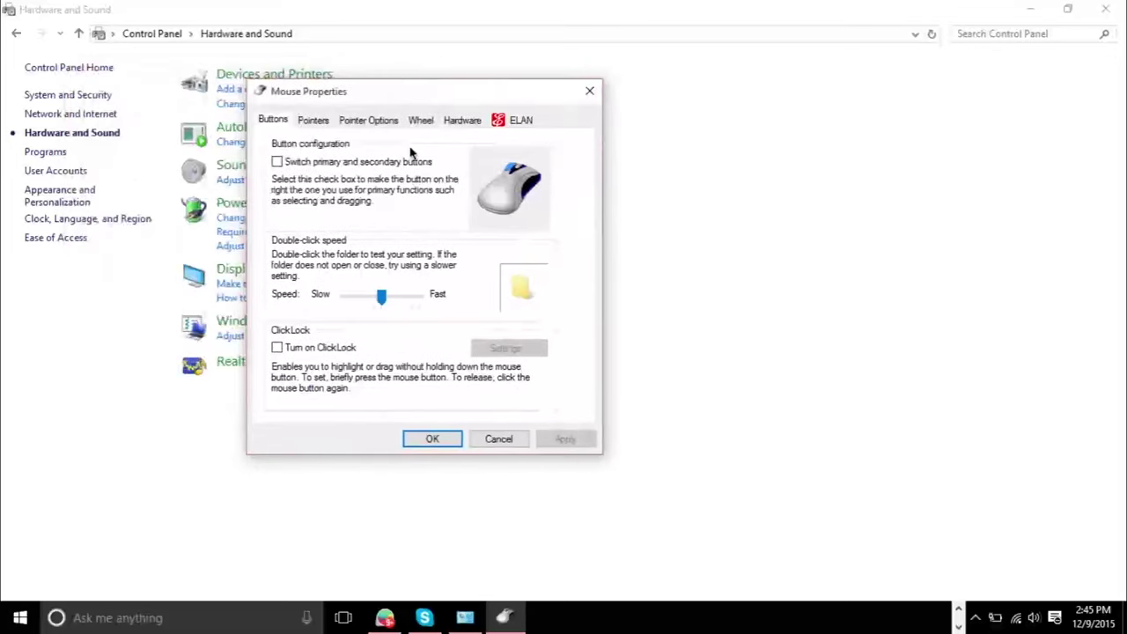
pyautogui.click(312, 121)
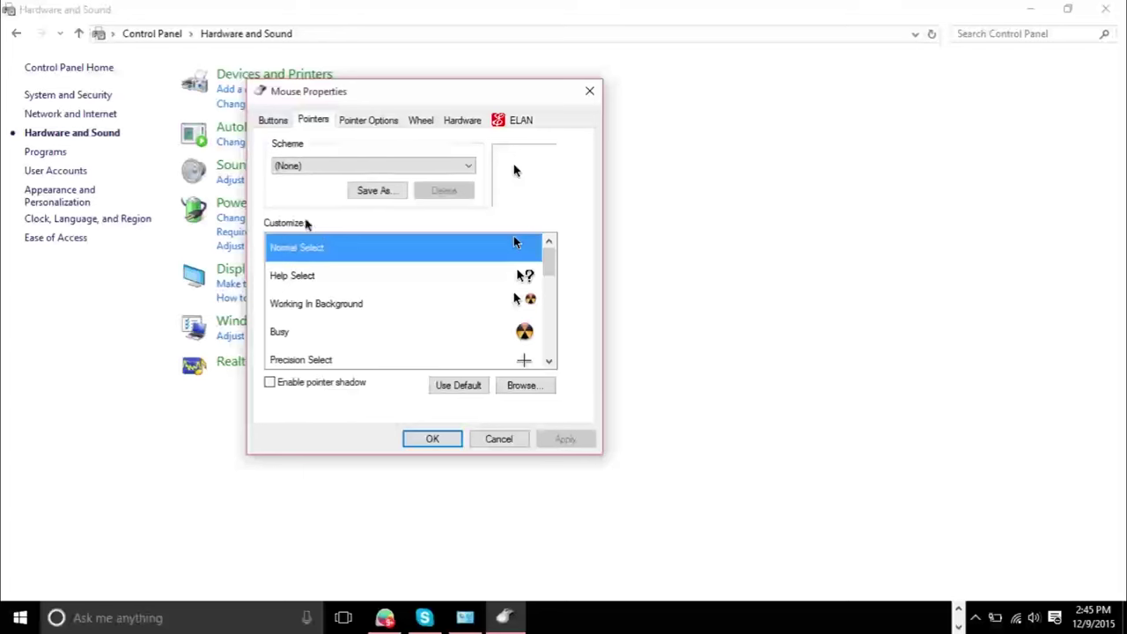
pyautogui.scroll(-4, 458, 283)
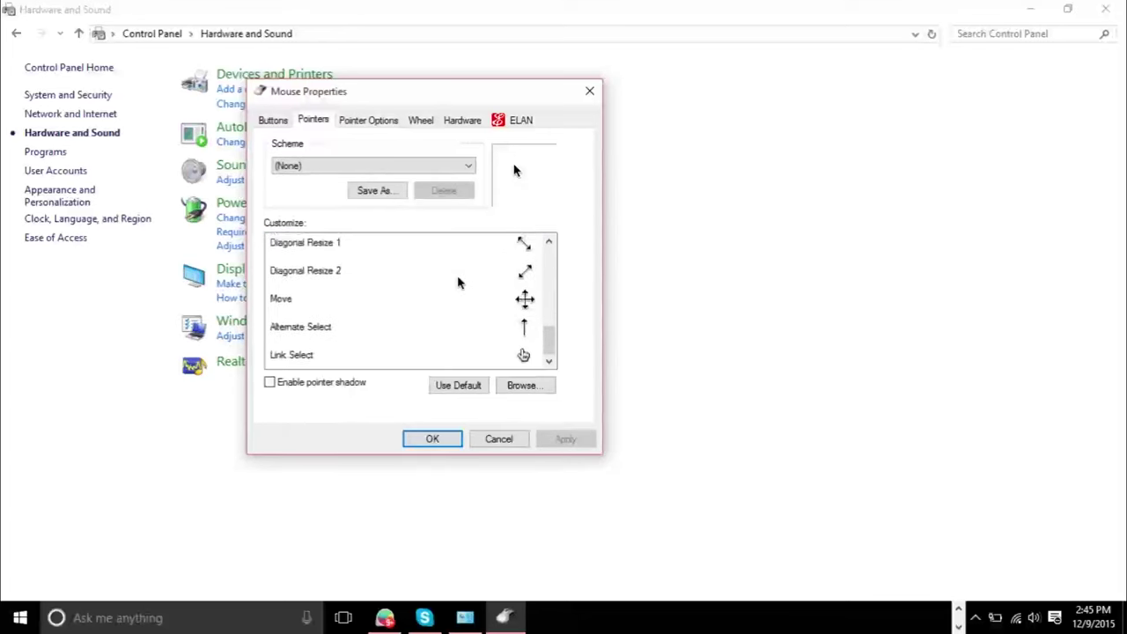
pyautogui.scroll(5, 458, 285)
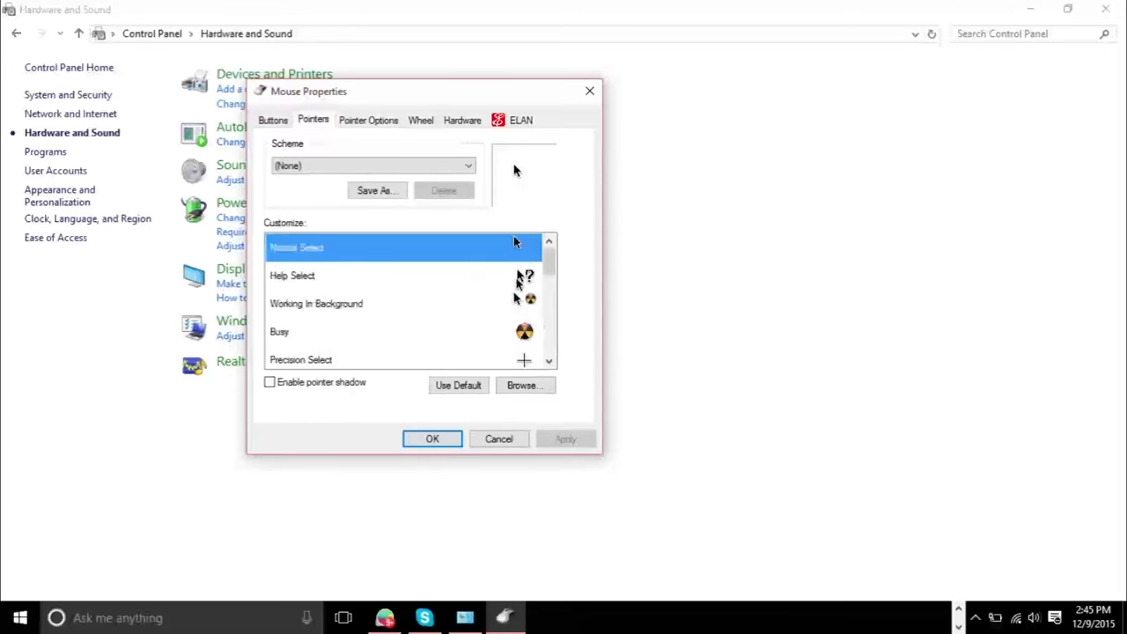
pyautogui.click(437, 279)
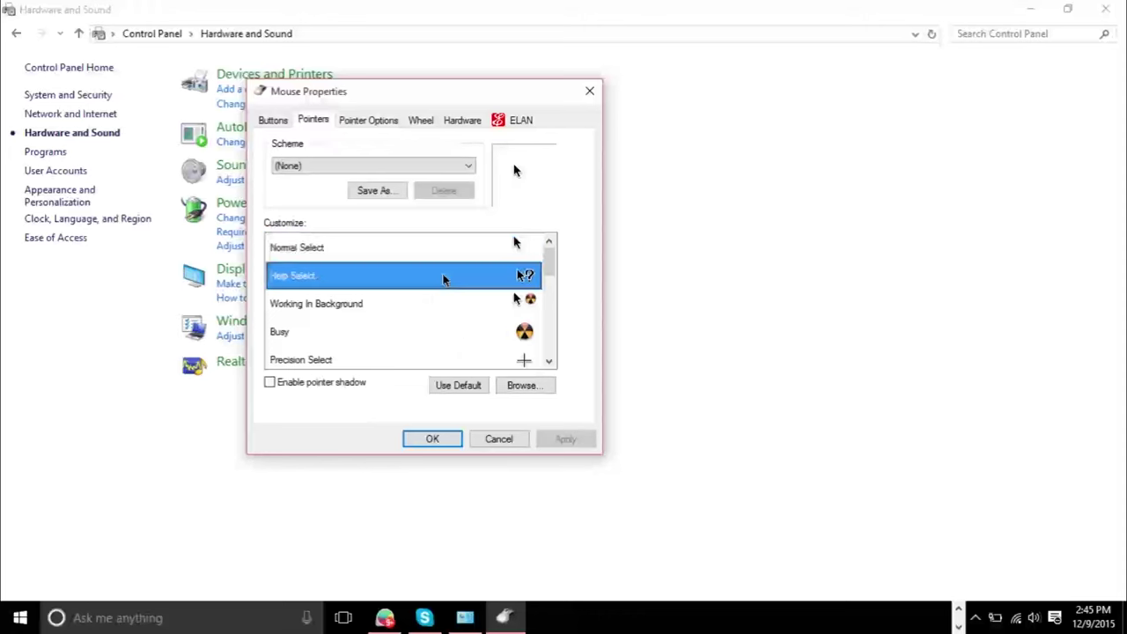
# Assign 01 Normal Select.ani from the "new cursor" folder on the Windows8_OS (C:) drive to the Normal Select pointer
pyautogui.click(494, 254)
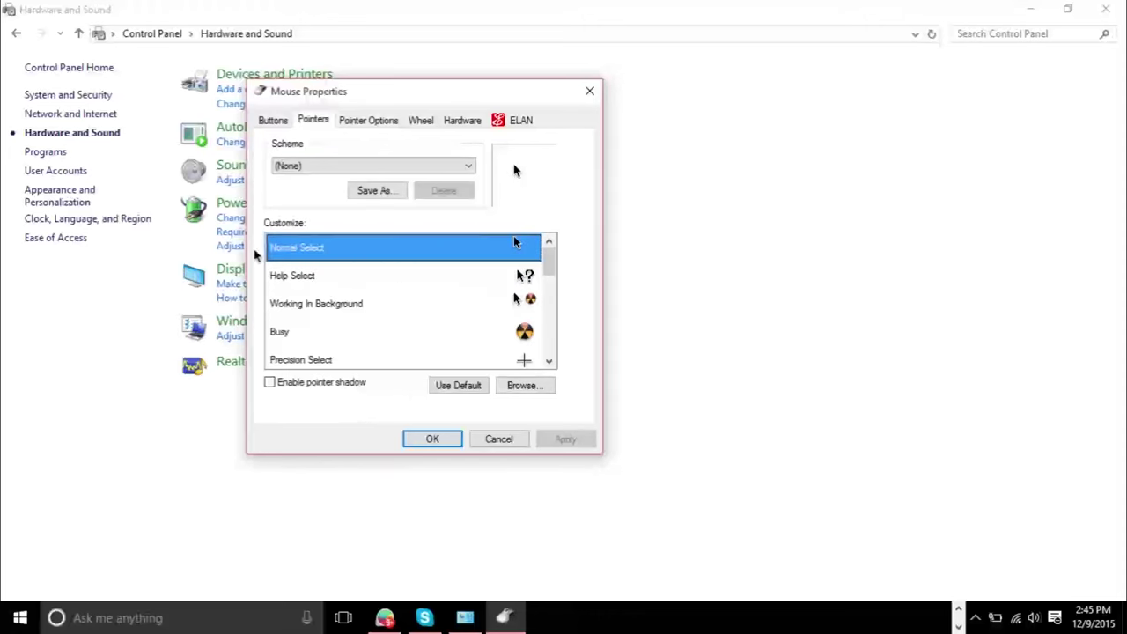
pyautogui.doubleClick(317, 252)
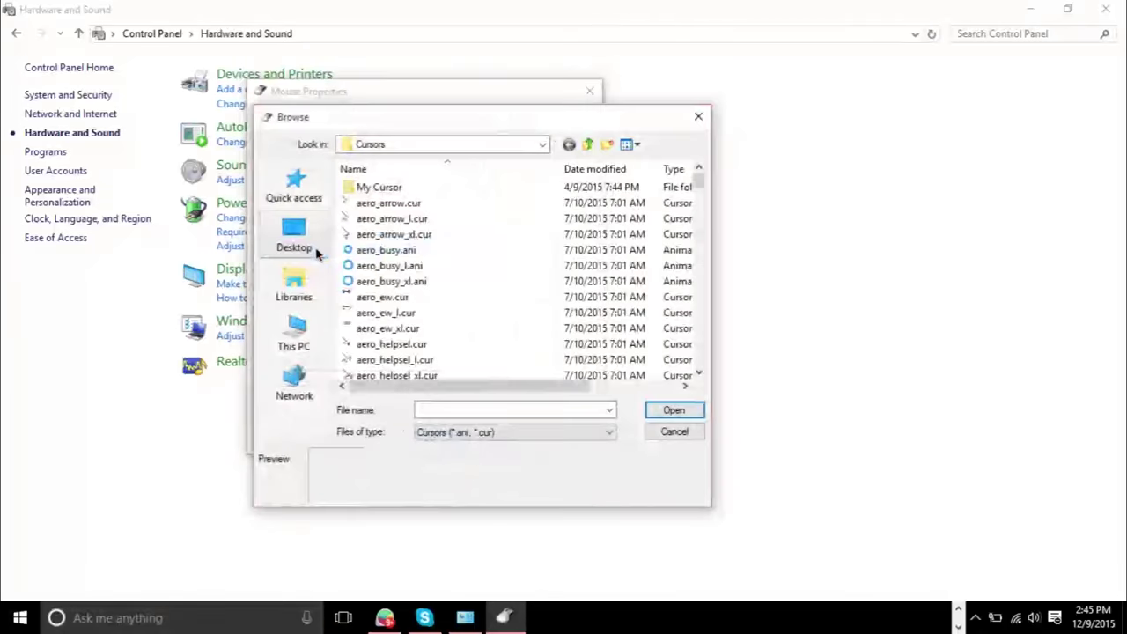
pyautogui.click(291, 339)
pyautogui.scroll(-1, 379, 352)
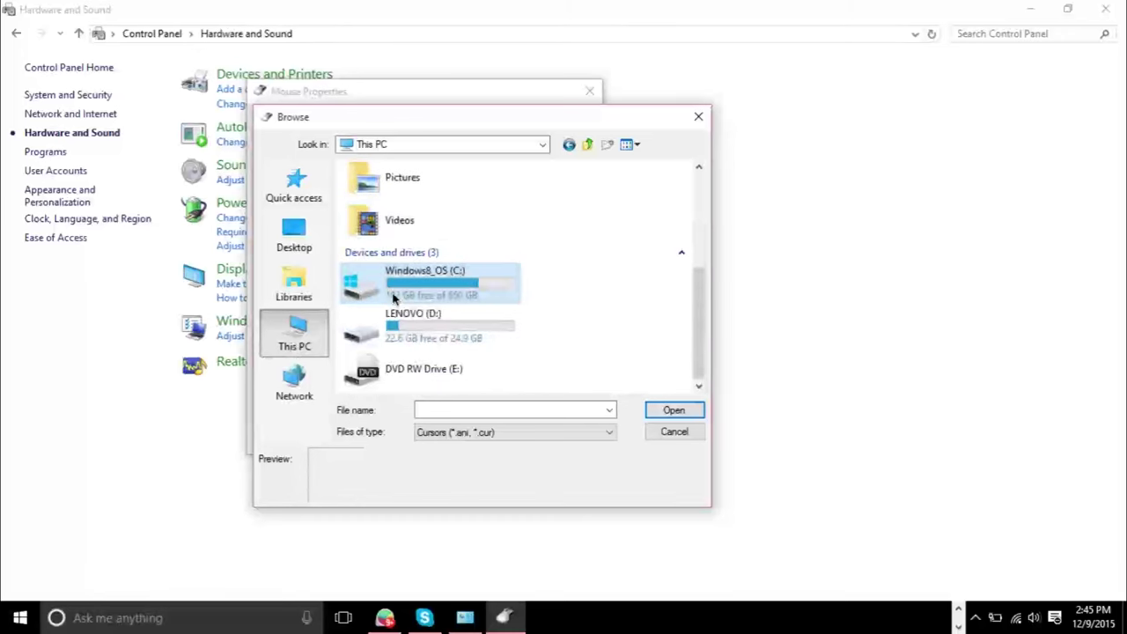
pyautogui.doubleClick(394, 299)
pyautogui.scroll(-1, 411, 322)
pyautogui.scroll(1, 413, 326)
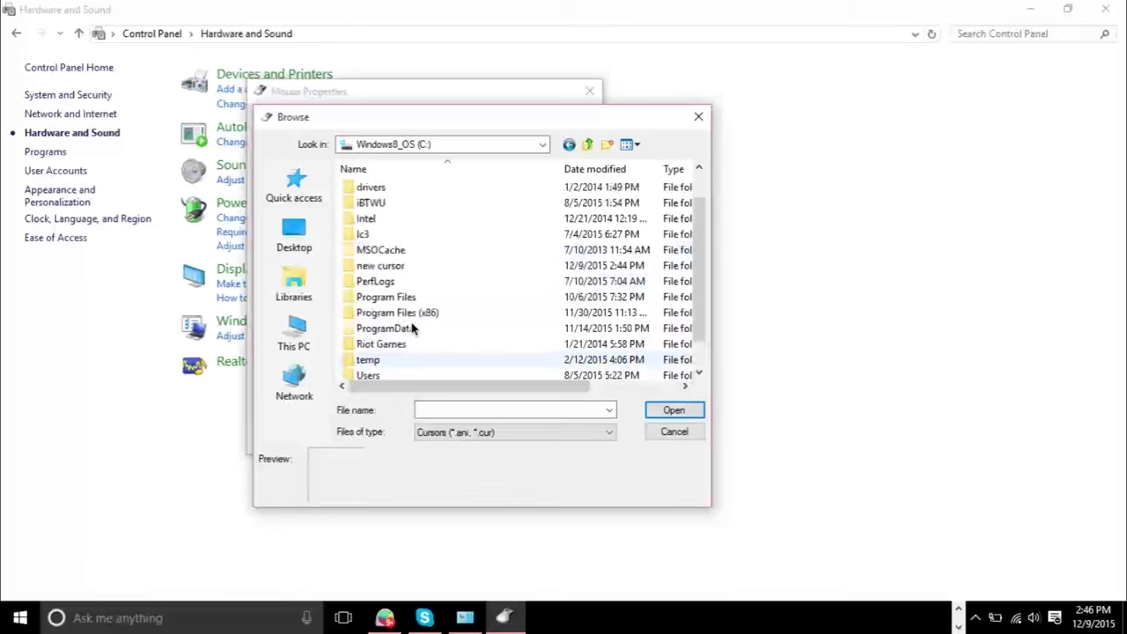
pyautogui.doubleClick(372, 269)
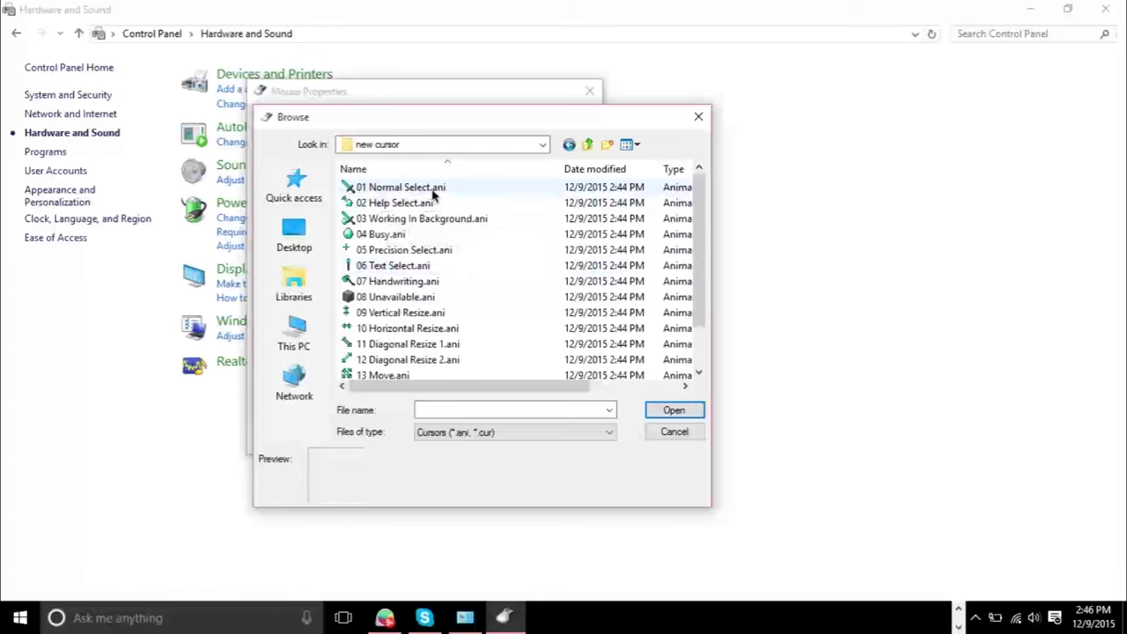
pyautogui.doubleClick(458, 190)
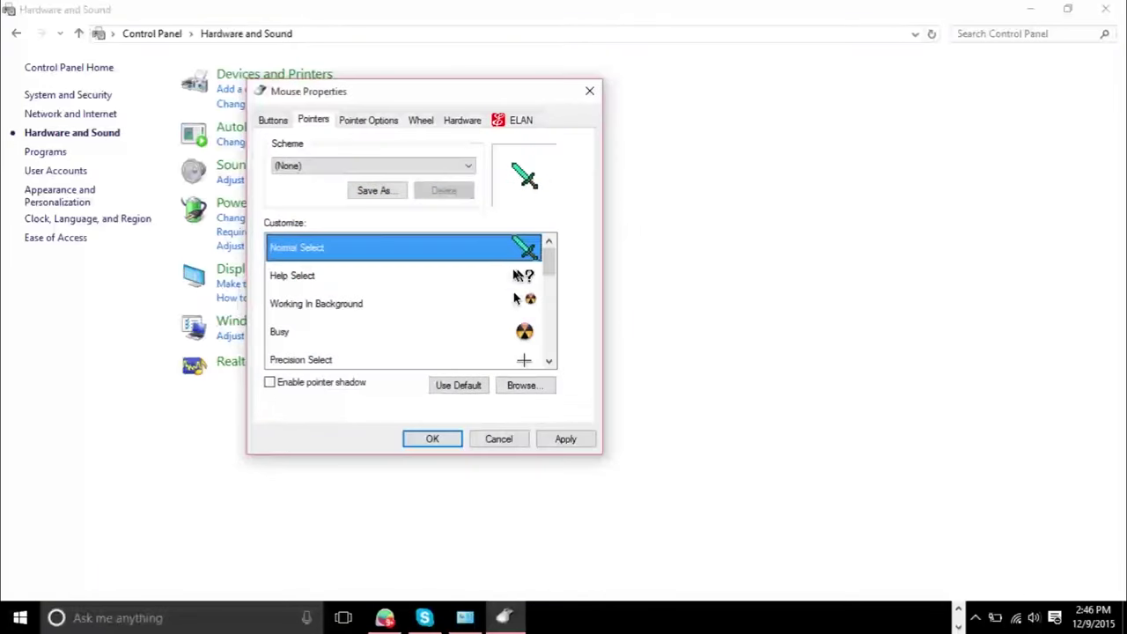
# Assign the matching .ani files from the "new cursor" folder to the Help Select, Working In Background and Busy pointers
pyautogui.doubleClick(326, 288)
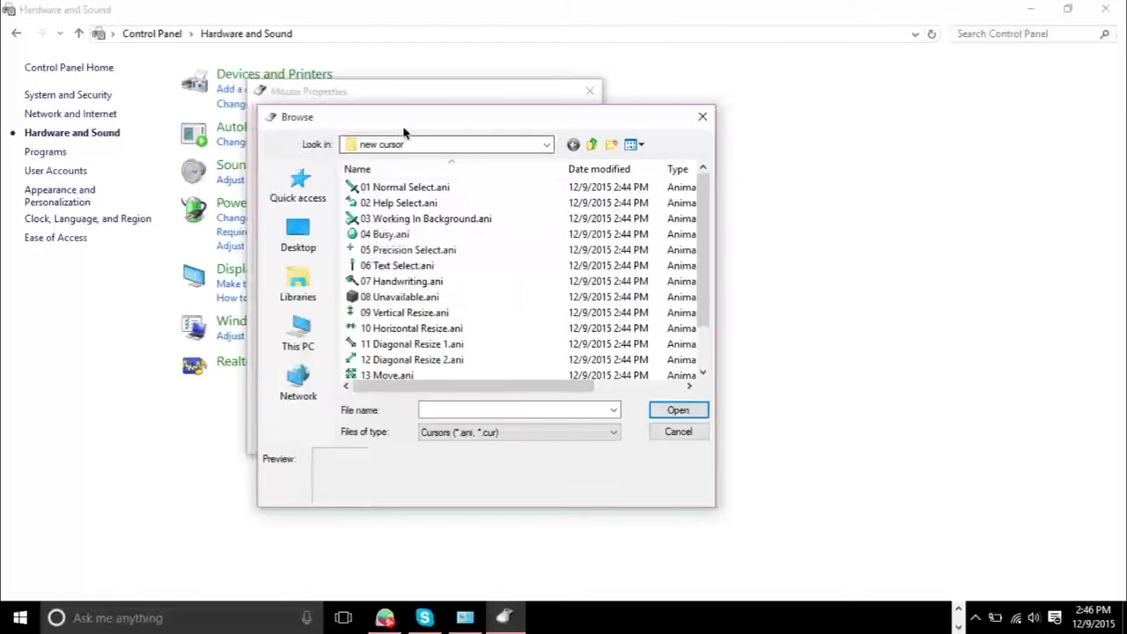
pyautogui.moveTo(402, 117); pyautogui.dragTo(638, 123)
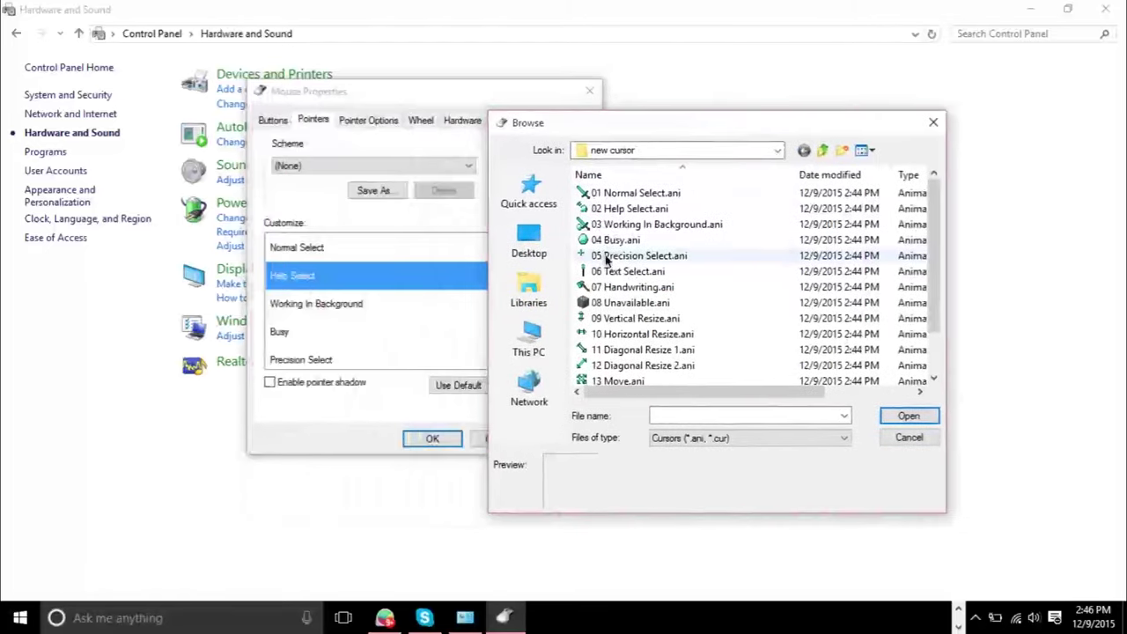
pyautogui.doubleClick(629, 209)
pyautogui.doubleClick(302, 303)
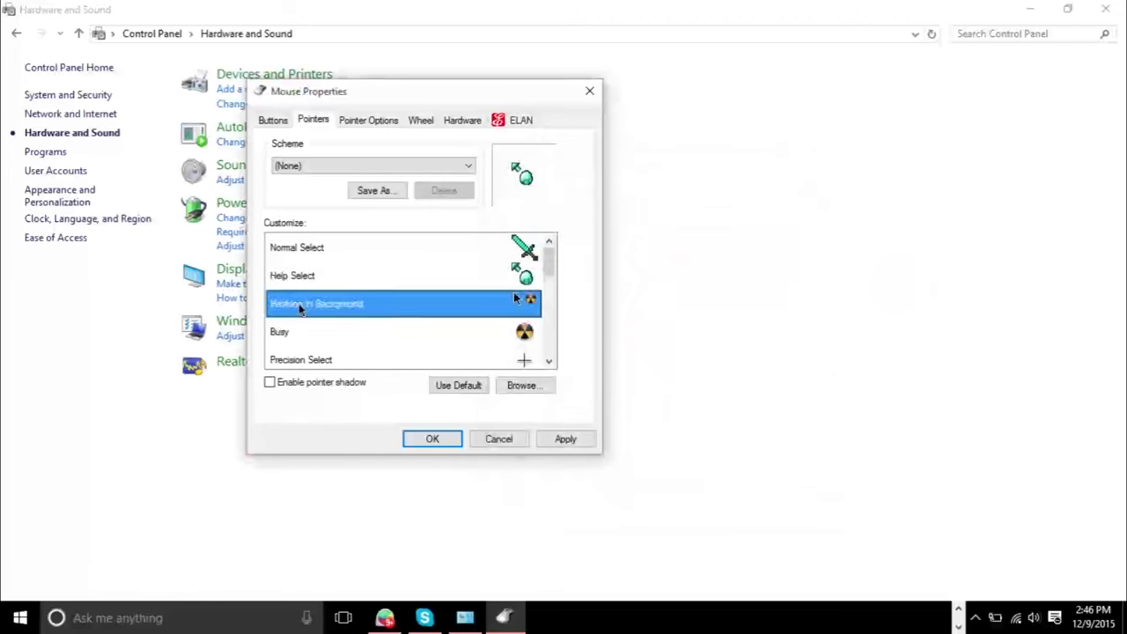
pyautogui.doubleClick(396, 220)
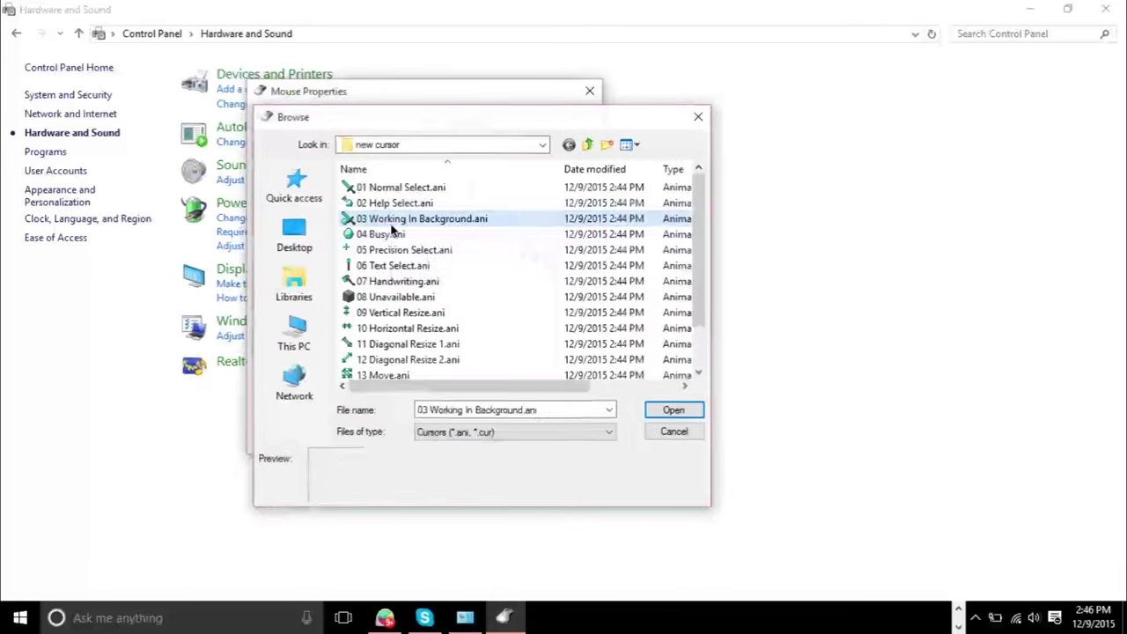
pyautogui.click(318, 333)
pyautogui.doubleClick(318, 333)
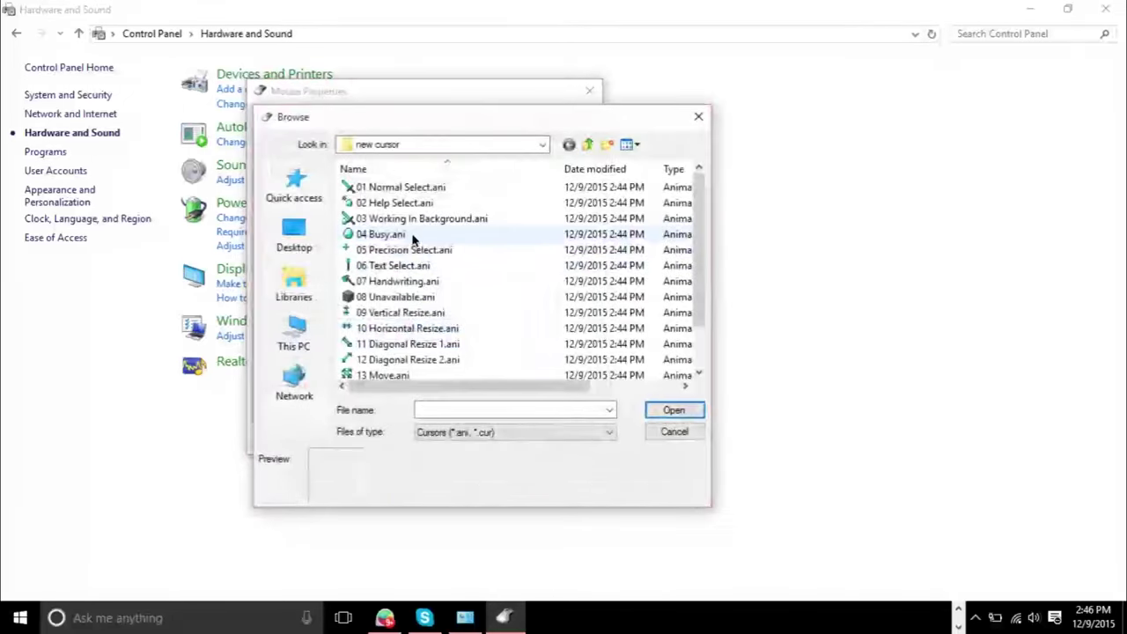
pyautogui.doubleClick(374, 231)
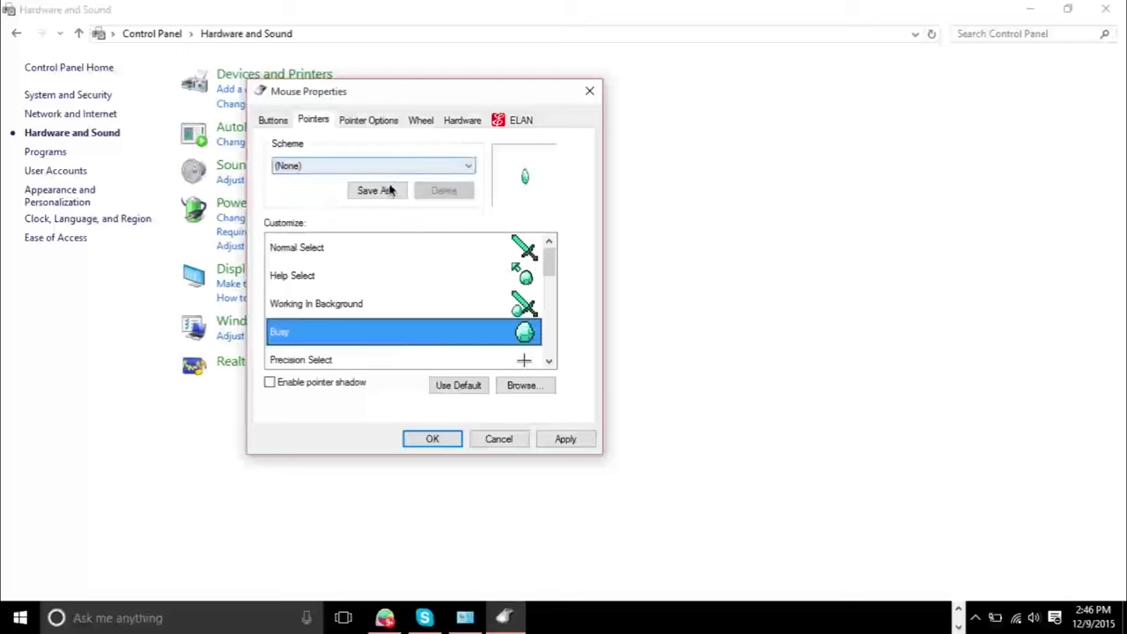
# Switch the pointer scheme to My Cursors and back to (None)
pyautogui.click(422, 171)
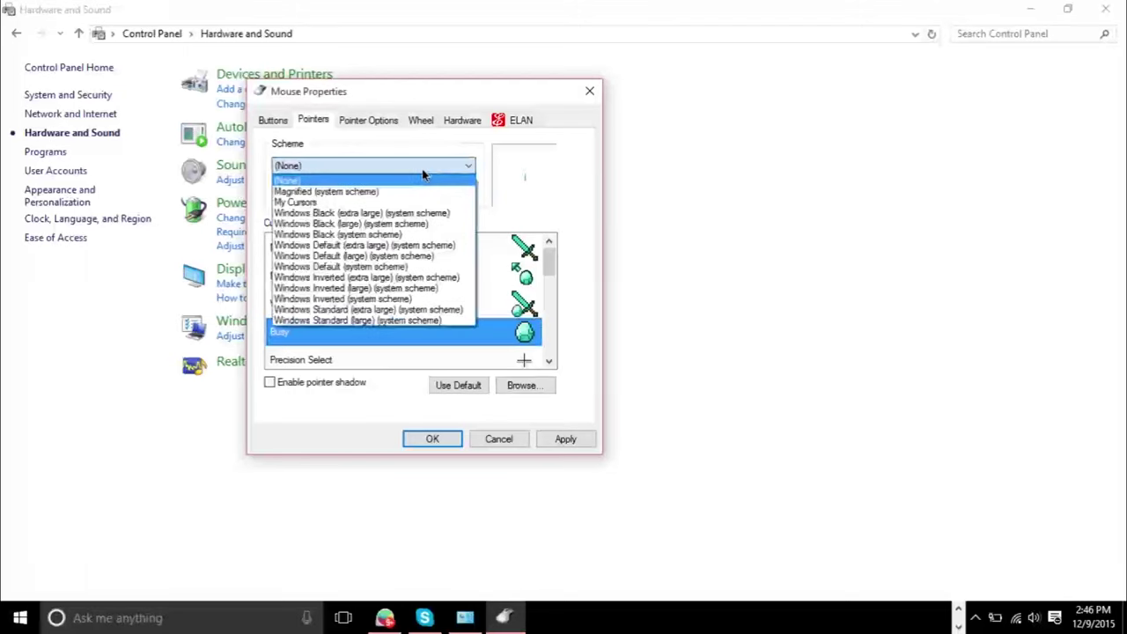
pyautogui.click(342, 204)
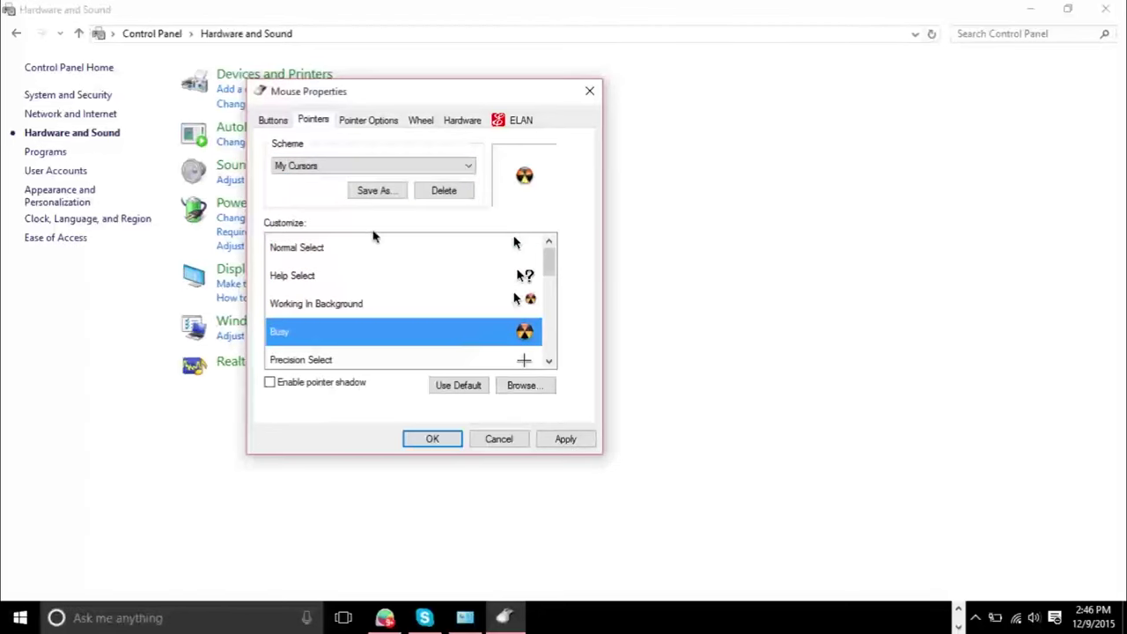
pyautogui.click(338, 167)
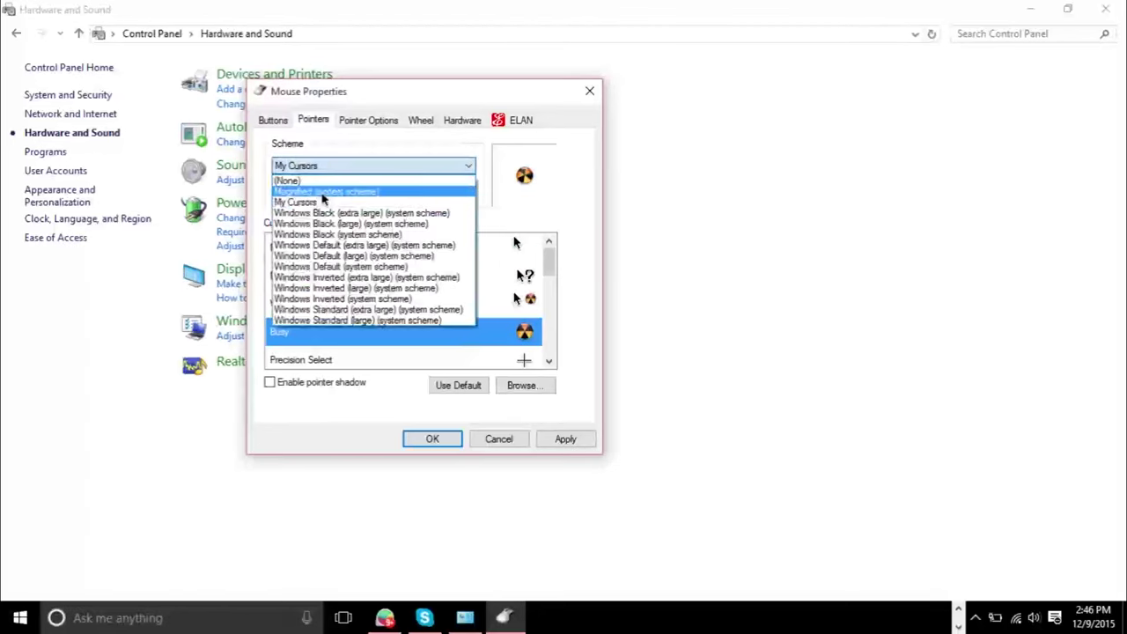
pyautogui.click(353, 182)
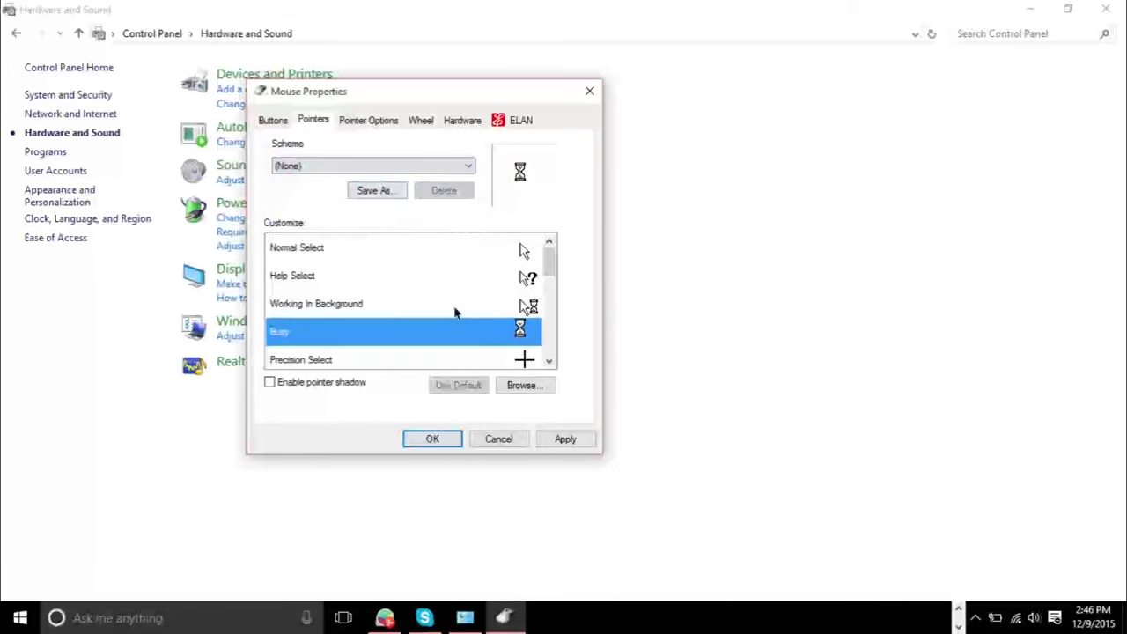
# Assign 01 Normal Select.ani to the Normal Select pointer and 02 Help Select.ani to the Help Select pointer
pyautogui.doubleClick(365, 254)
pyautogui.doubleClick(362, 186)
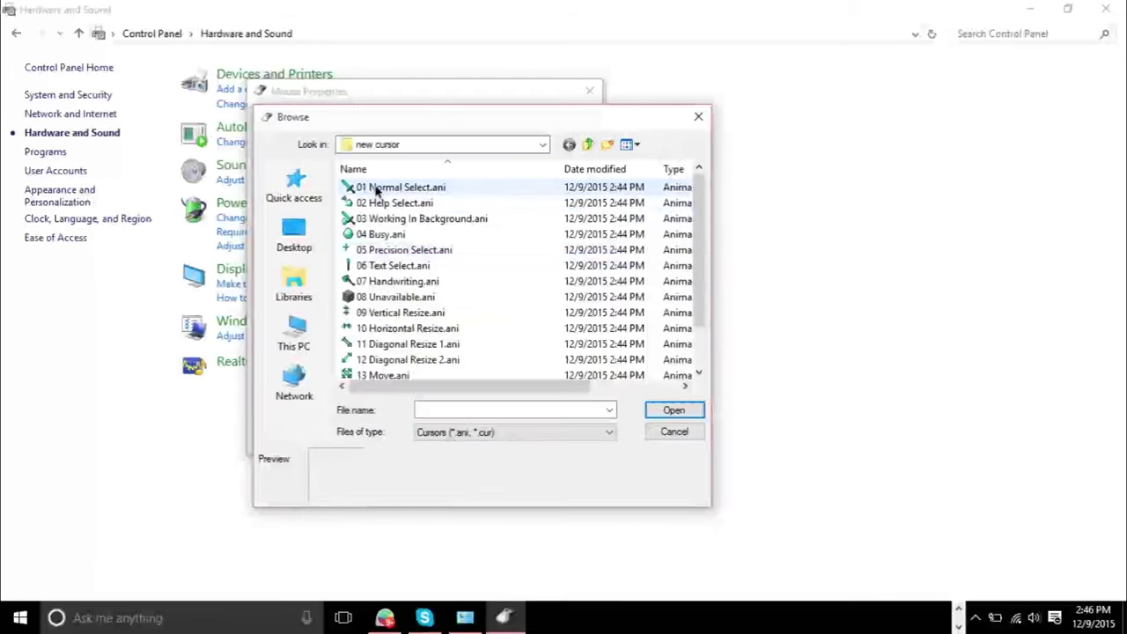
pyautogui.doubleClick(341, 275)
pyautogui.doubleClick(379, 202)
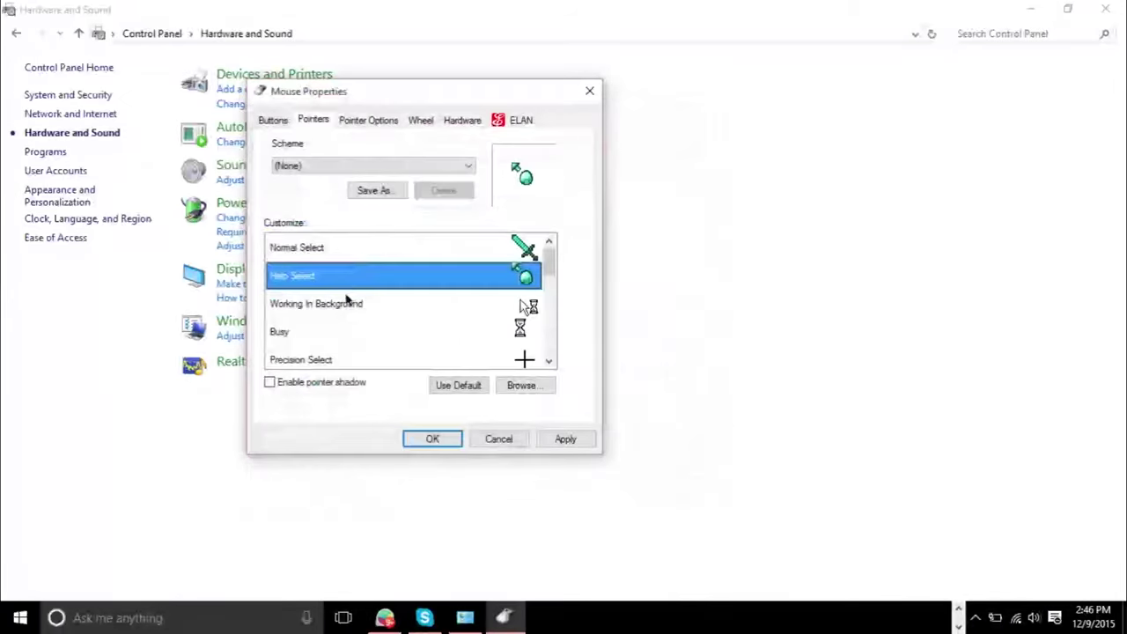
# Assign 03 Working In Background.ani to the Working In Background pointer and 04 Busy.ani to the Busy pointer
pyautogui.doubleClick(345, 304)
pyautogui.doubleClick(392, 219)
pyautogui.doubleClick(345, 330)
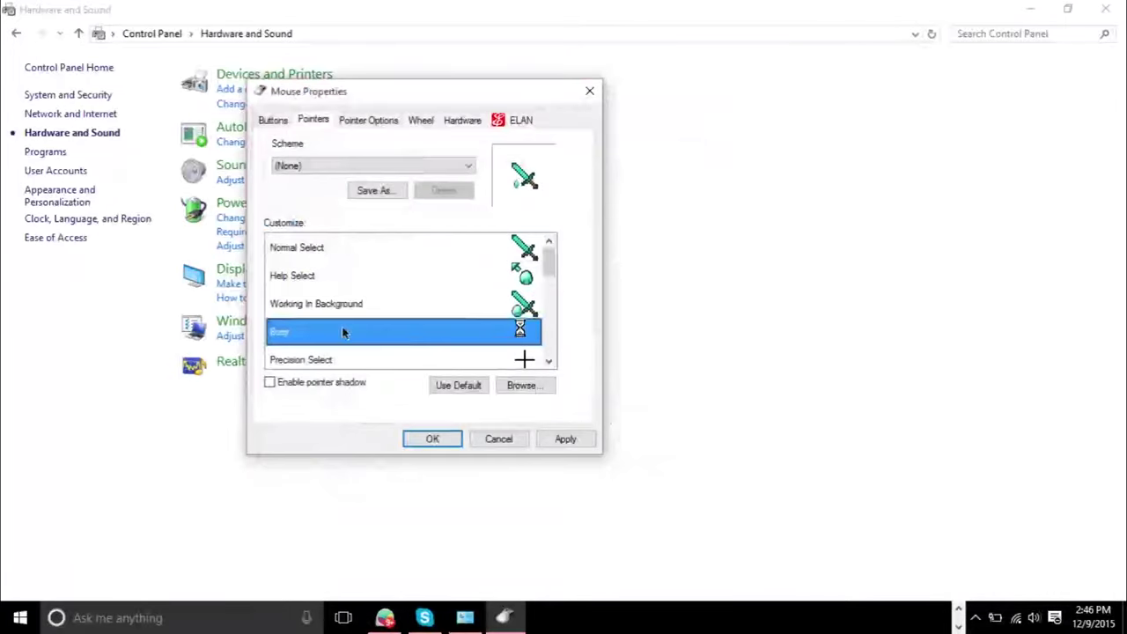
pyautogui.doubleClick(390, 234)
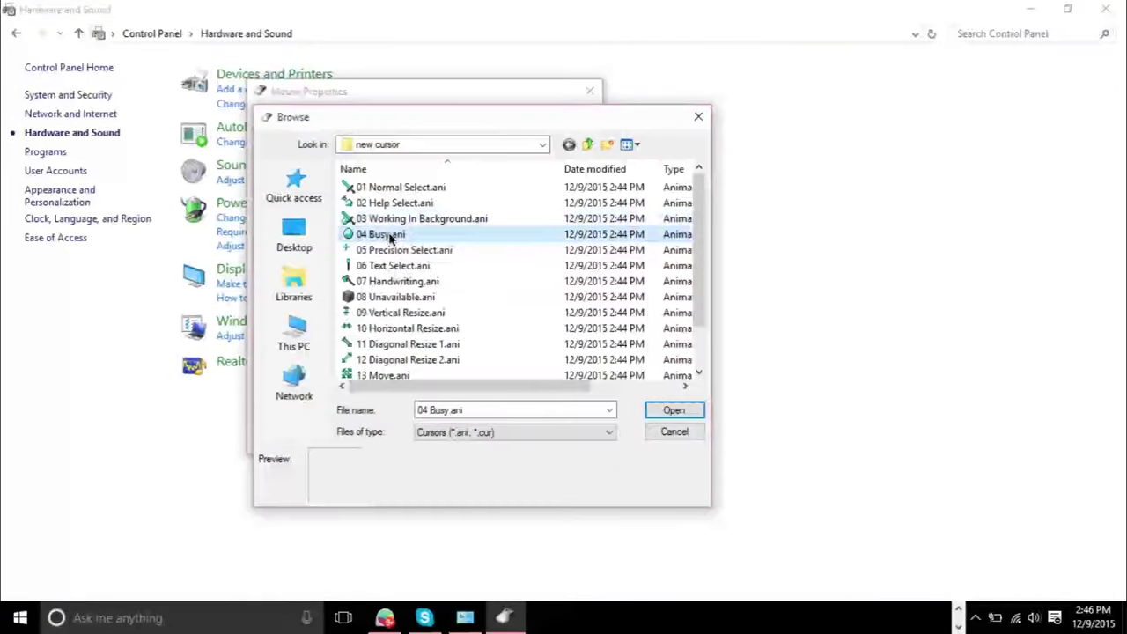
# Assign 05 Precision Select.ani to the Precision Select pointer and 06 Text Select.ani to the Text Select pointer
pyautogui.scroll(-1, 359, 315)
pyautogui.doubleClick(350, 304)
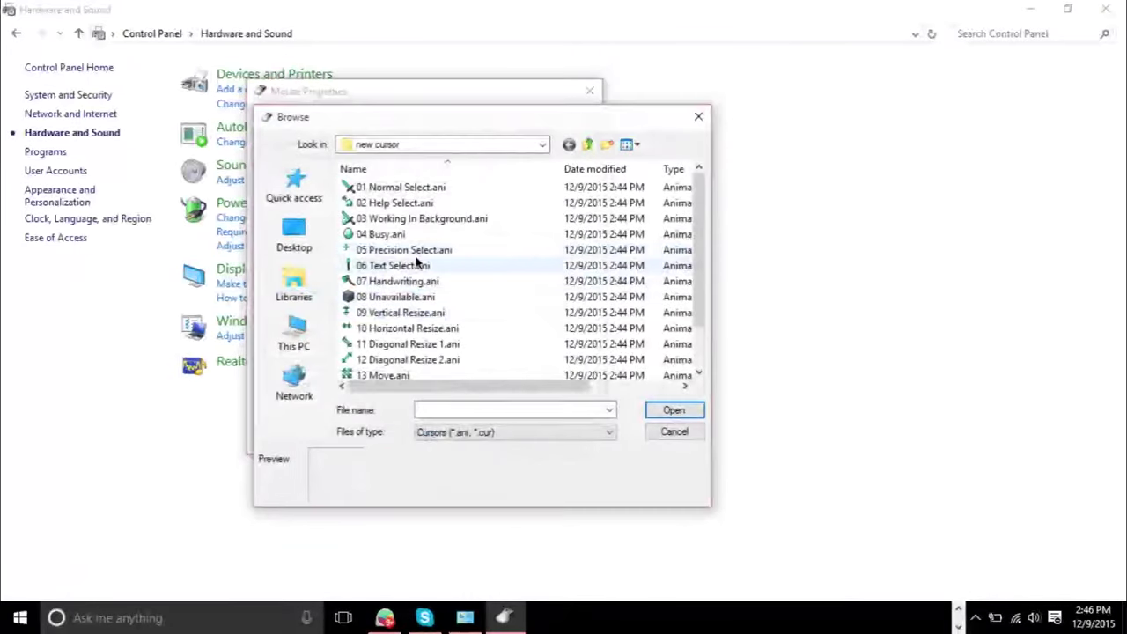
pyautogui.doubleClick(418, 254)
pyautogui.doubleClick(363, 330)
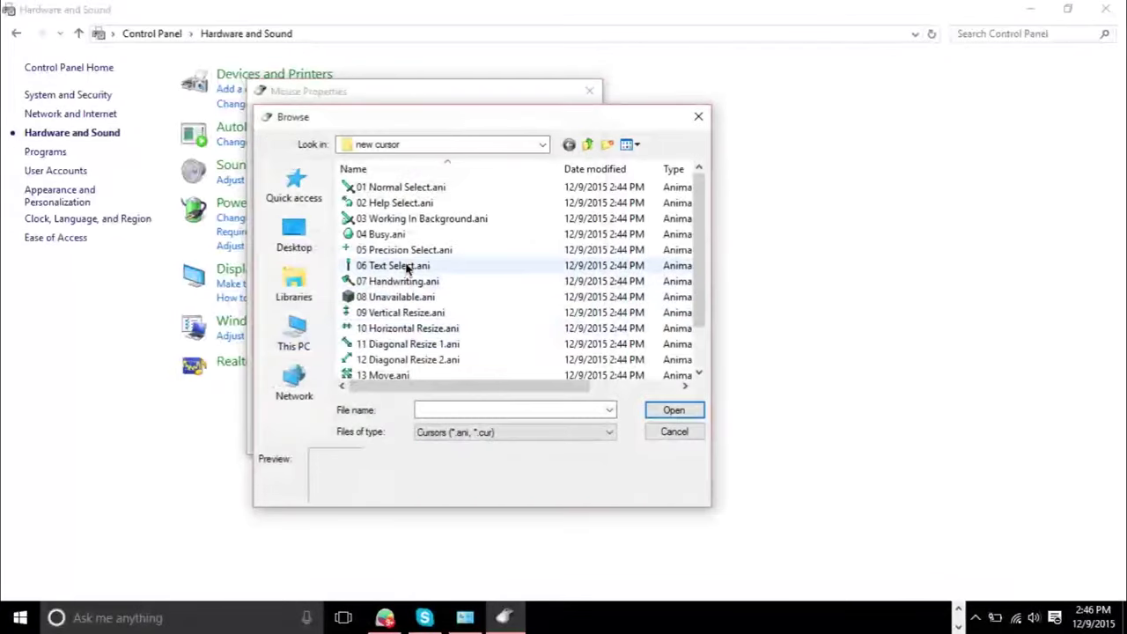
pyautogui.click(406, 266)
pyautogui.doubleClick(406, 266)
# Assign 07 Handwriting.ani to the Handwriting pointer and 08 Unavailable.ani to the Unavailable pointer
pyautogui.scroll(-1, 380, 287)
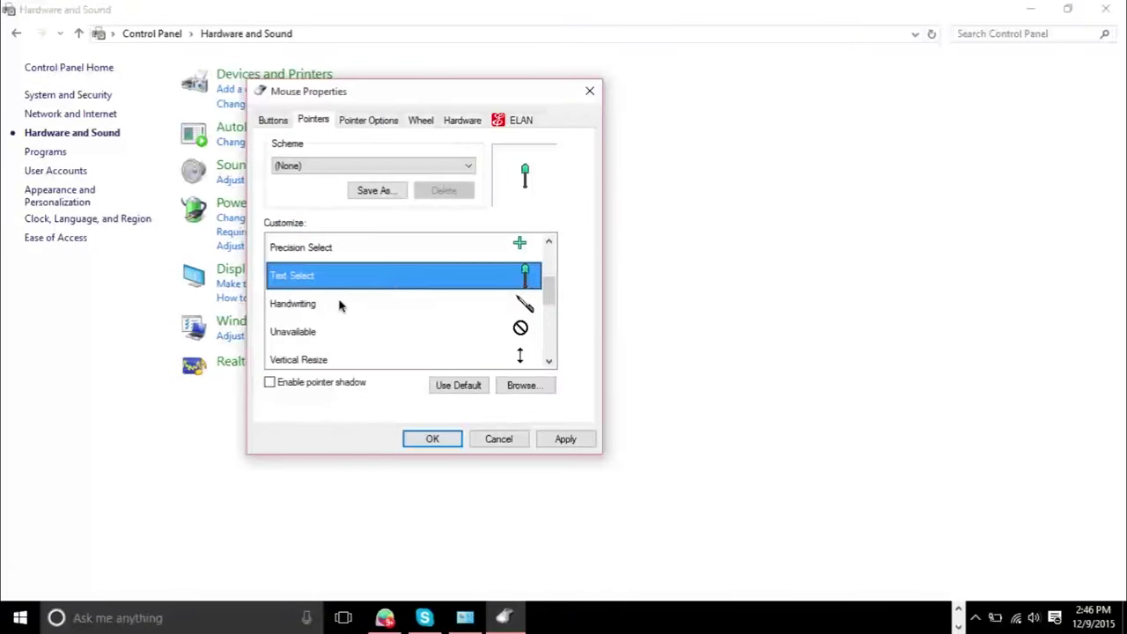
pyautogui.doubleClick(341, 305)
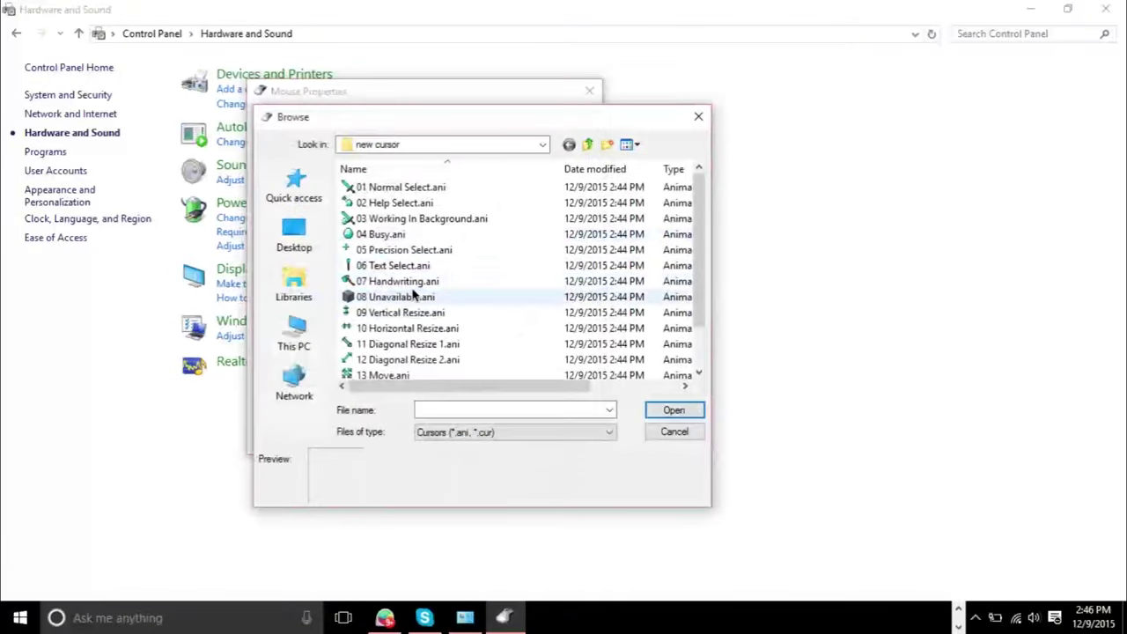
pyautogui.click(407, 281)
pyautogui.doubleClick(413, 284)
pyautogui.scroll(-1, 385, 281)
pyautogui.click(377, 279)
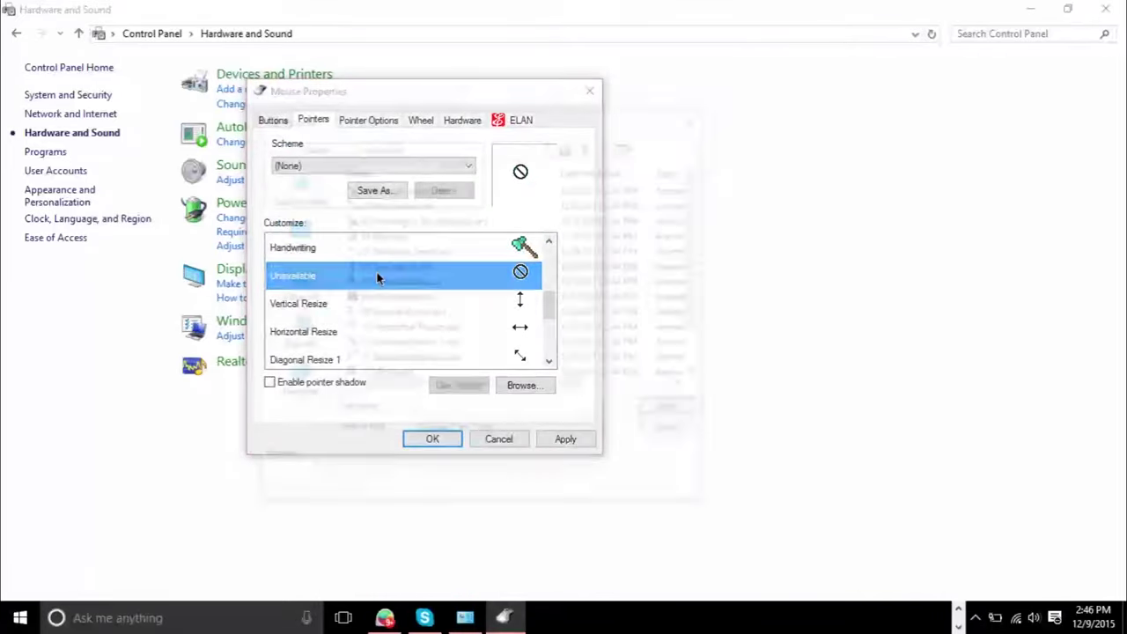
pyautogui.click(411, 297)
pyautogui.doubleClick(410, 297)
# Assign 09 Vertical Resize.ani to the Vertical Resize pointer and 10 Horizontal Resize.ani to the Horizontal Resize pointer
pyautogui.scroll(-1, 408, 301)
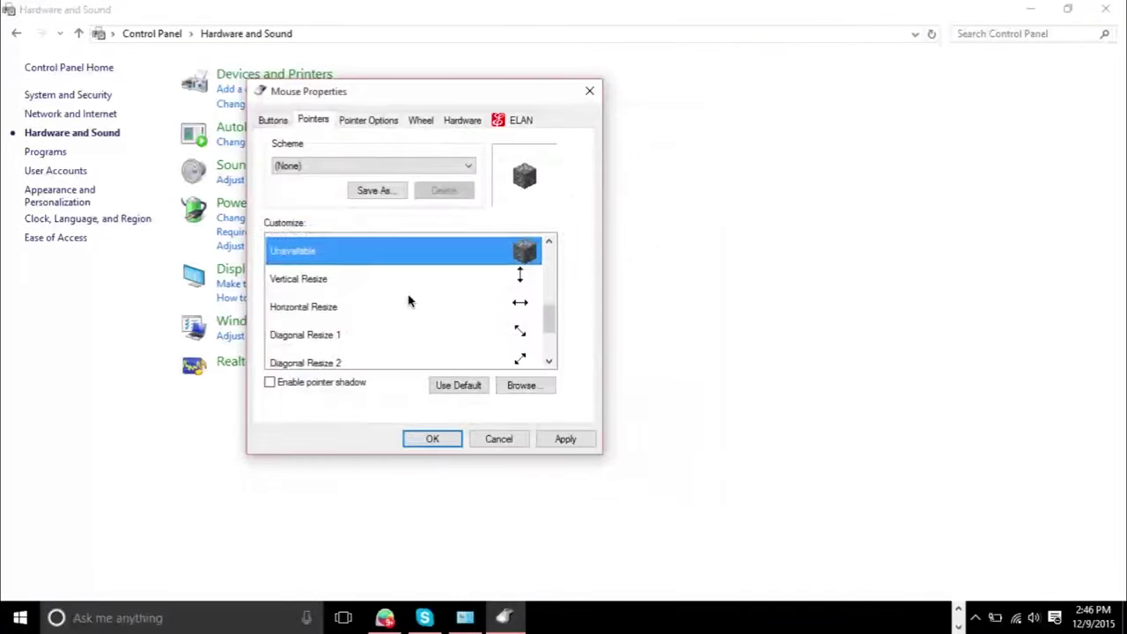
pyautogui.scroll(-1, 408, 301)
pyautogui.doubleClick(327, 256)
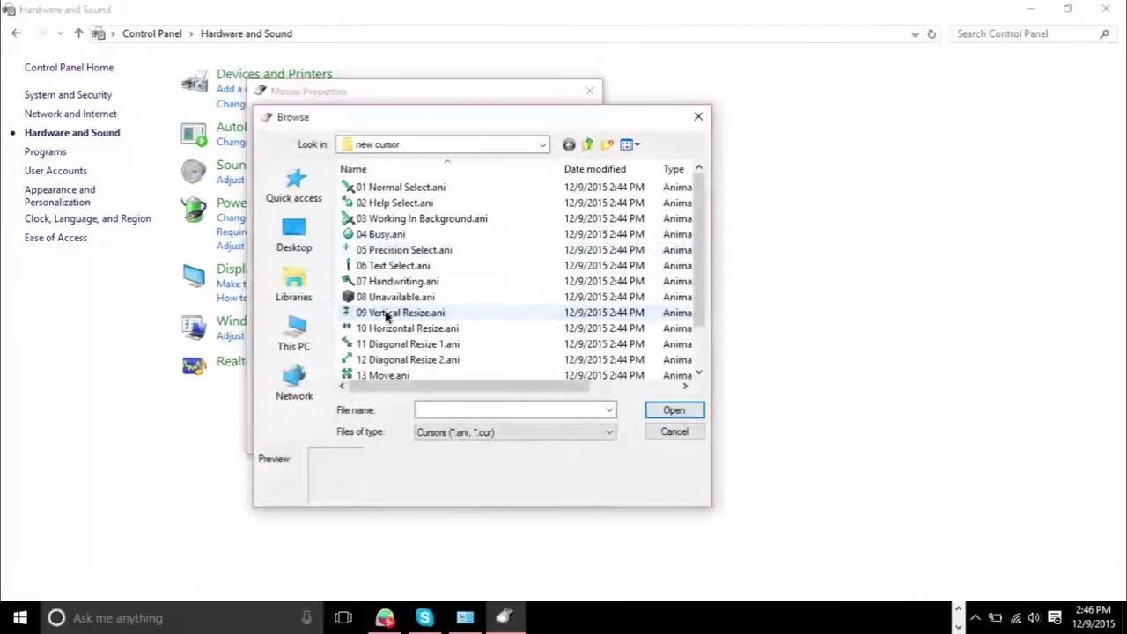
pyautogui.doubleClick(386, 314)
pyautogui.scroll(-1, 420, 281)
pyautogui.scroll(1, 420, 282)
pyautogui.click(370, 276)
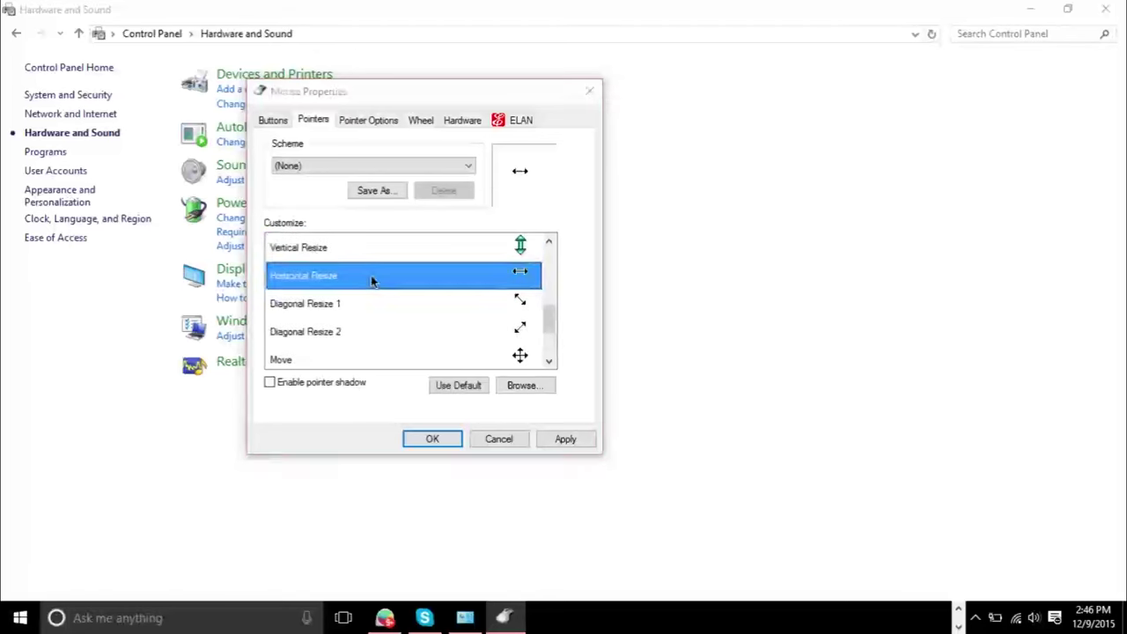
pyautogui.scroll(-1, 382, 286)
pyautogui.click(388, 297)
pyautogui.doubleClick(387, 297)
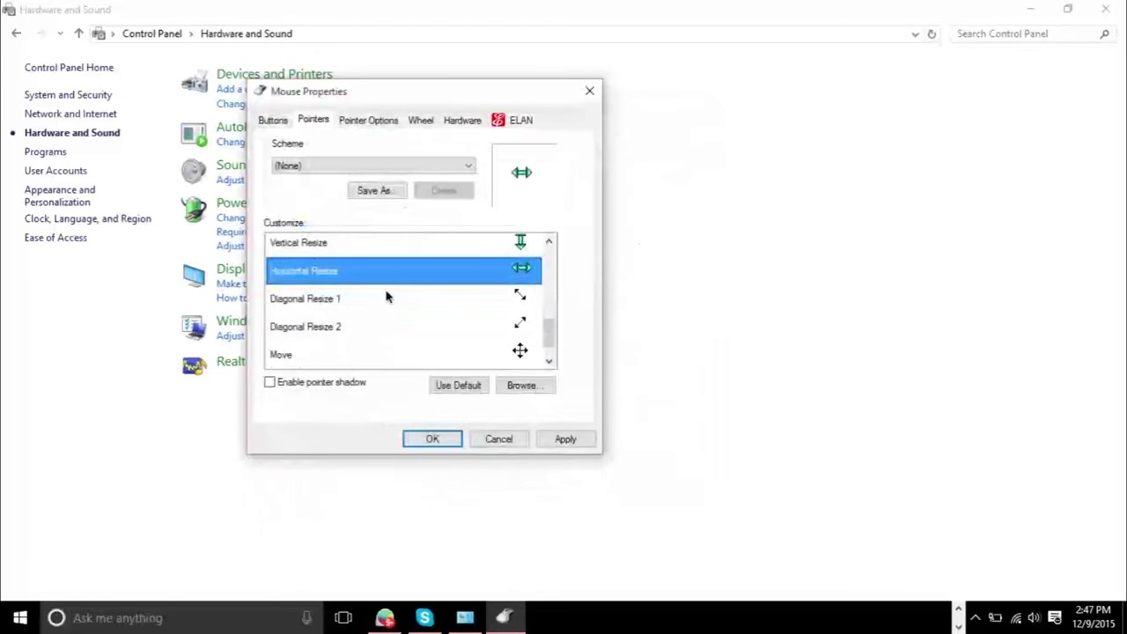
# Assign 15 Link Select.ani to the Link Select pointer
pyautogui.scroll(-2, 386, 298)
pyautogui.scroll(-1, 397, 350)
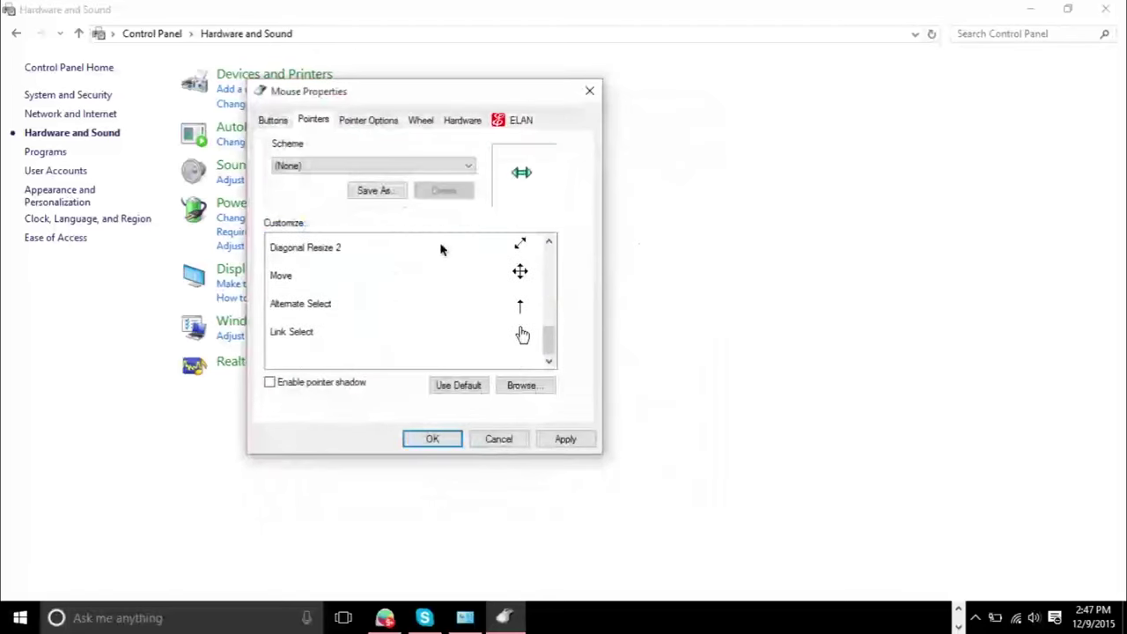
pyautogui.doubleClick(337, 334)
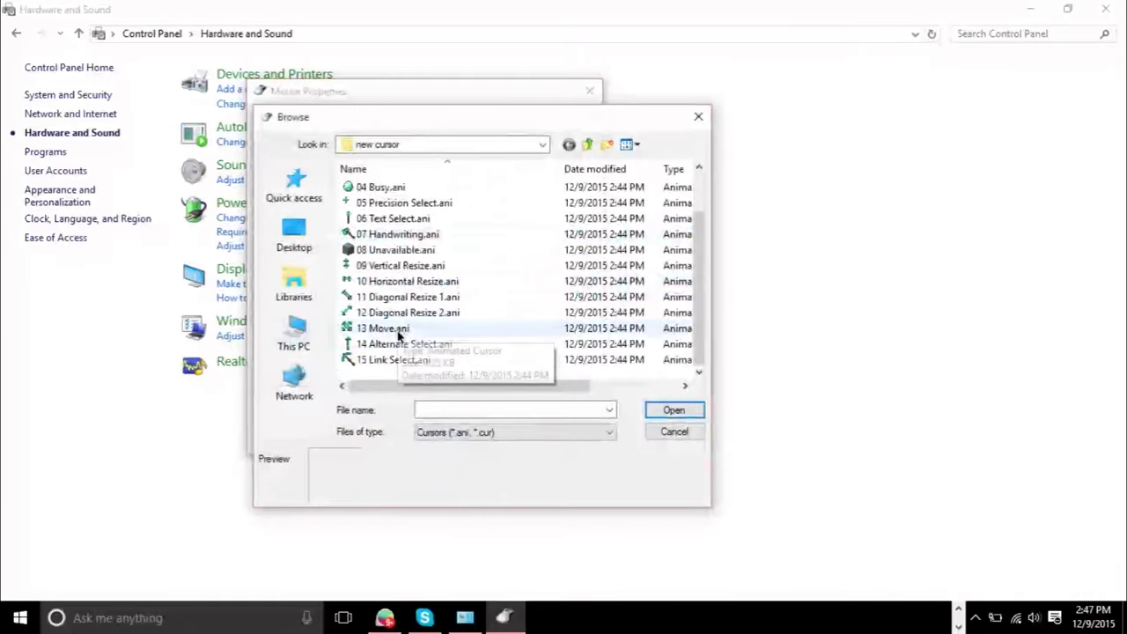
pyautogui.doubleClick(379, 359)
# Save the customized pointers as a cursor scheme named minecraft
pyautogui.scroll(10, 423, 308)
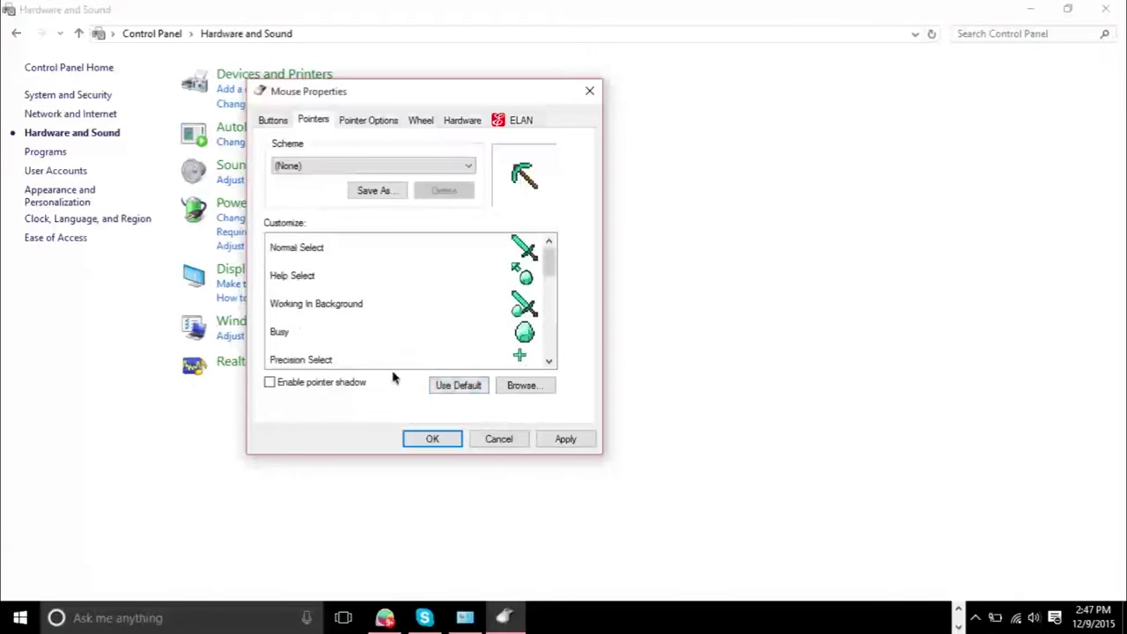
pyautogui.click(377, 190)
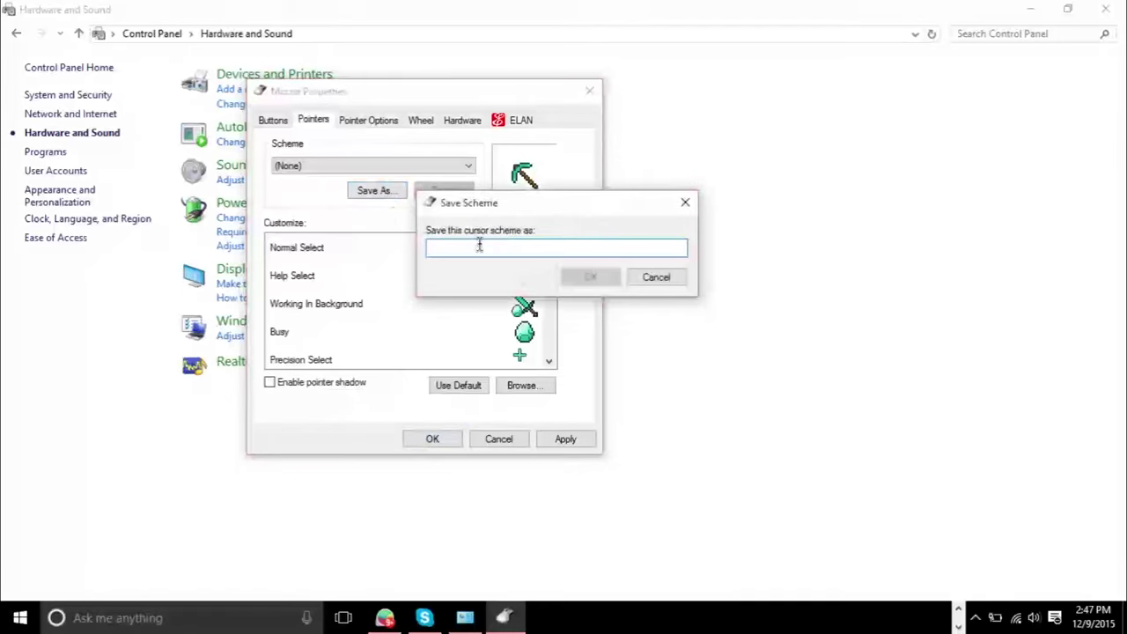
pyautogui.write('minecraf')
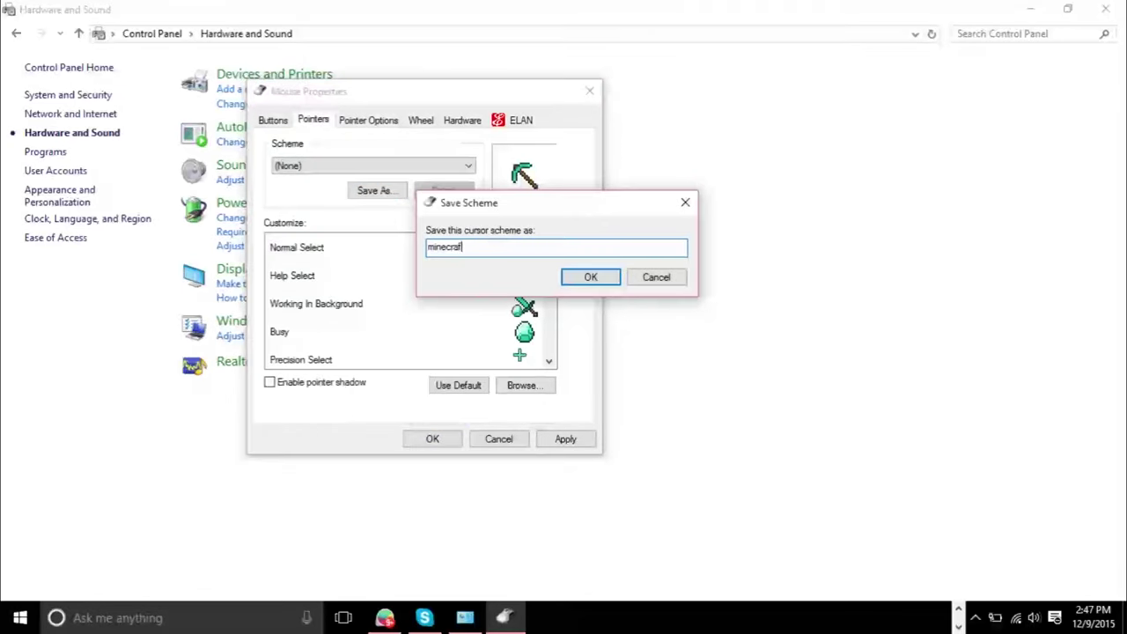
pyautogui.write('t')
pyautogui.press('Return')
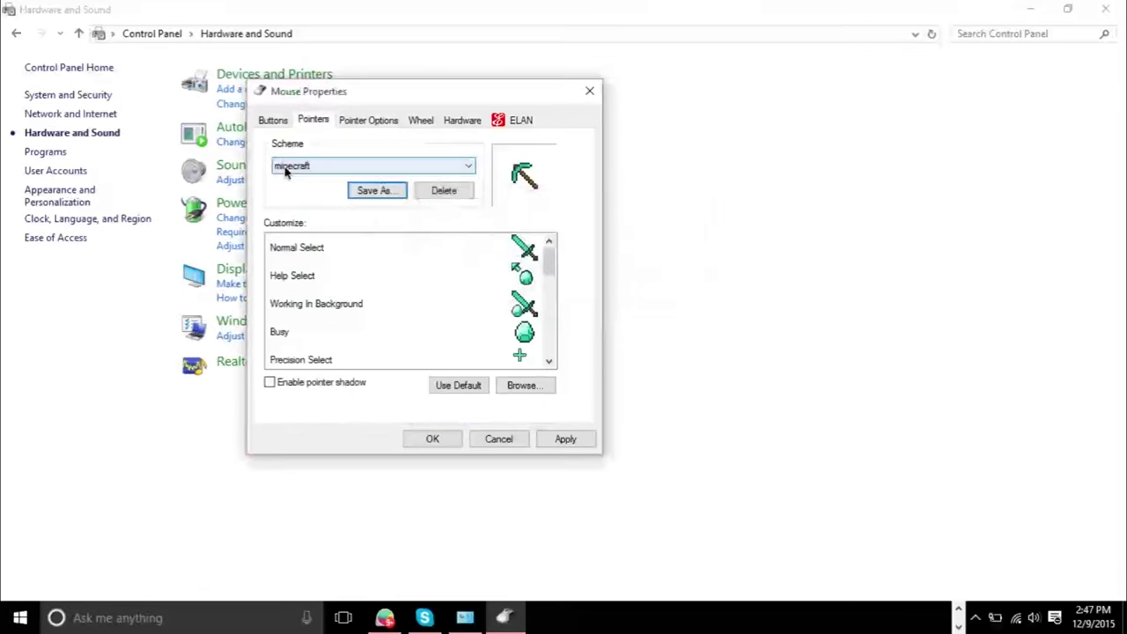
# Preview the My Cursors scheme, switch back to the minecraft scheme and apply it
pyautogui.click(320, 167)
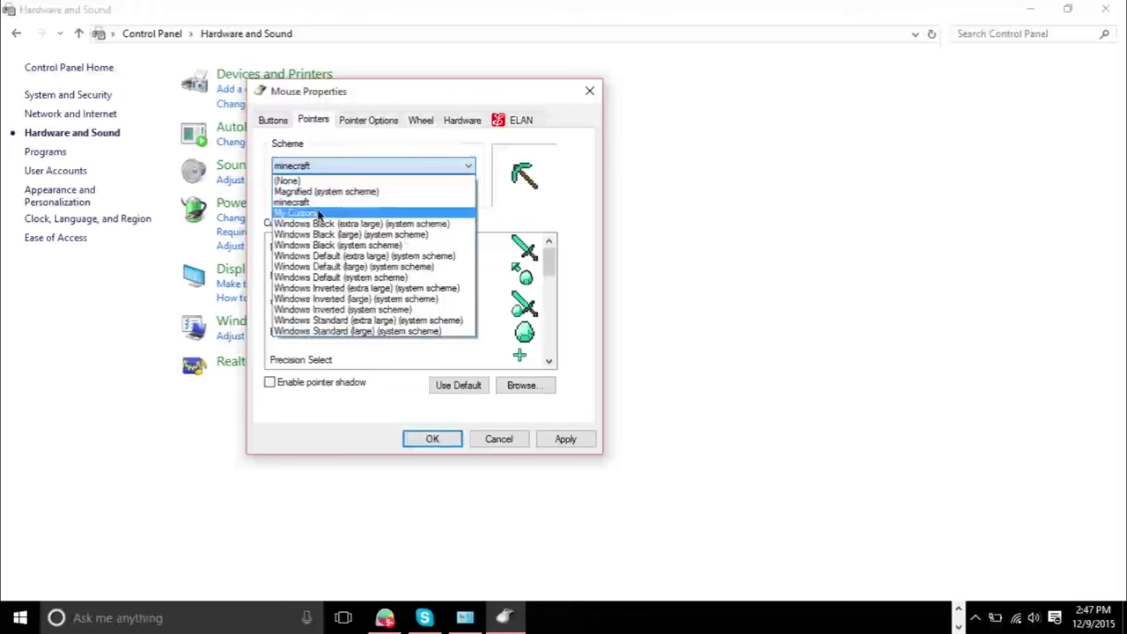
pyautogui.click(317, 213)
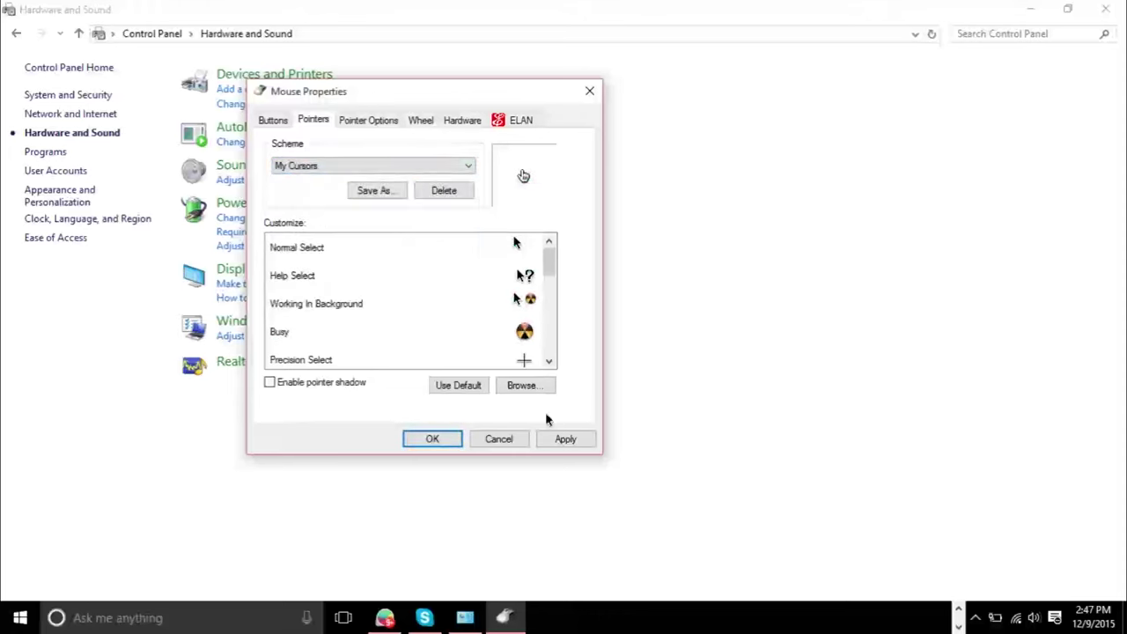
pyautogui.click(336, 166)
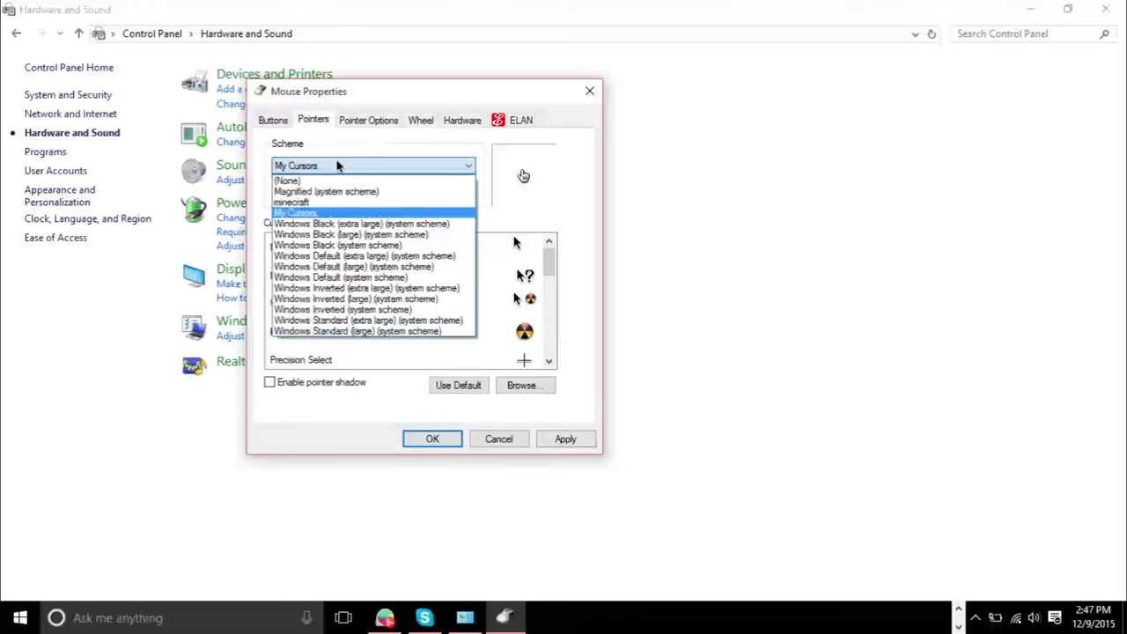
pyautogui.click(303, 202)
pyautogui.click(555, 437)
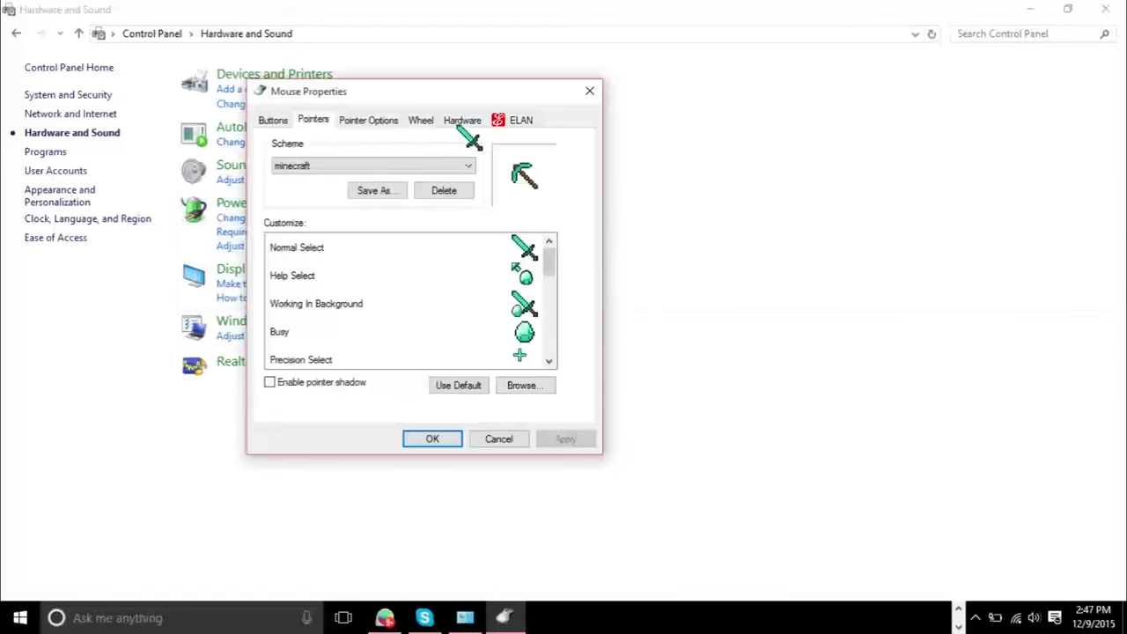
pyautogui.click(390, 123)
pyautogui.click(423, 123)
pyautogui.click(462, 122)
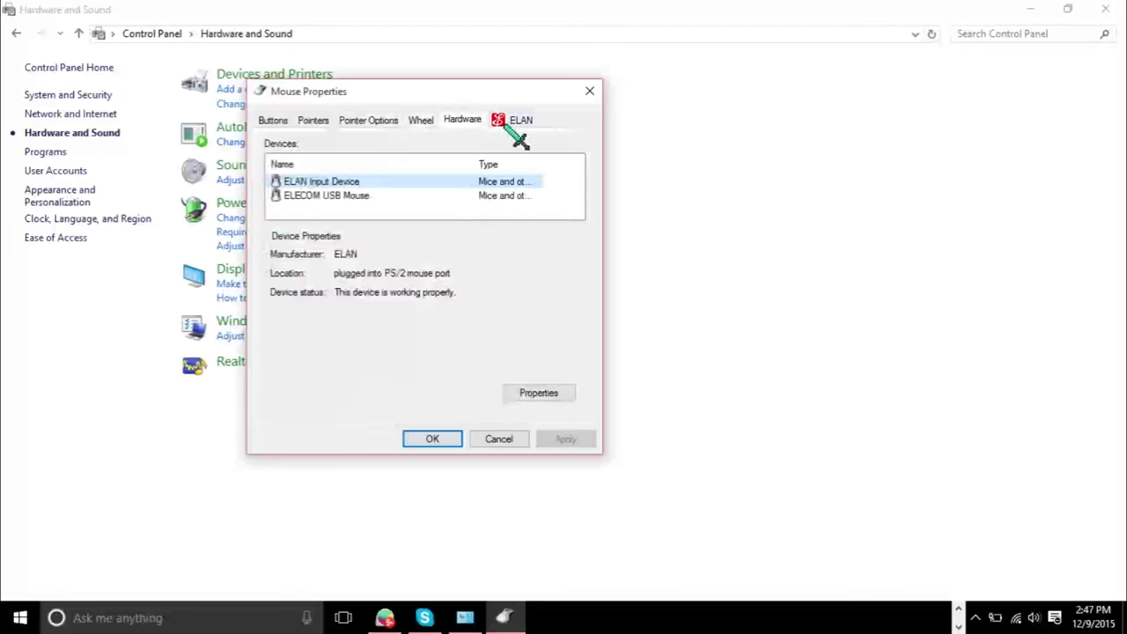
pyautogui.click(518, 120)
pyautogui.press('Escape')
pyautogui.hotkey('shift', 'F10')
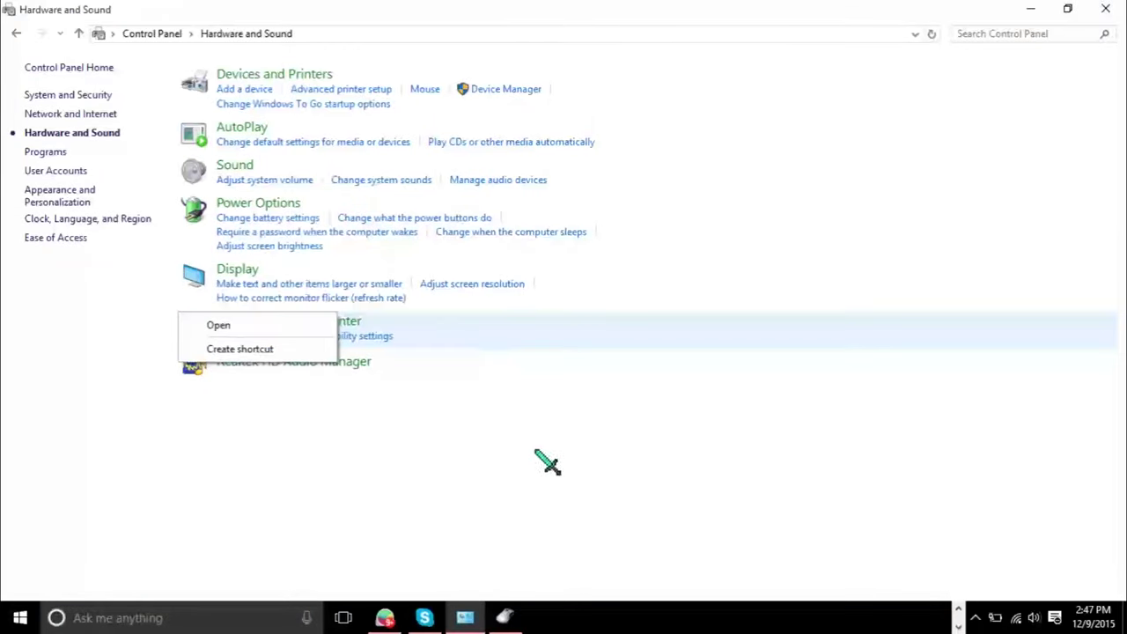
# Reopen the mouse pointer settings and apply the My Cursors scheme, closing the dialog
pyautogui.click(425, 89)
pyautogui.click(310, 121)
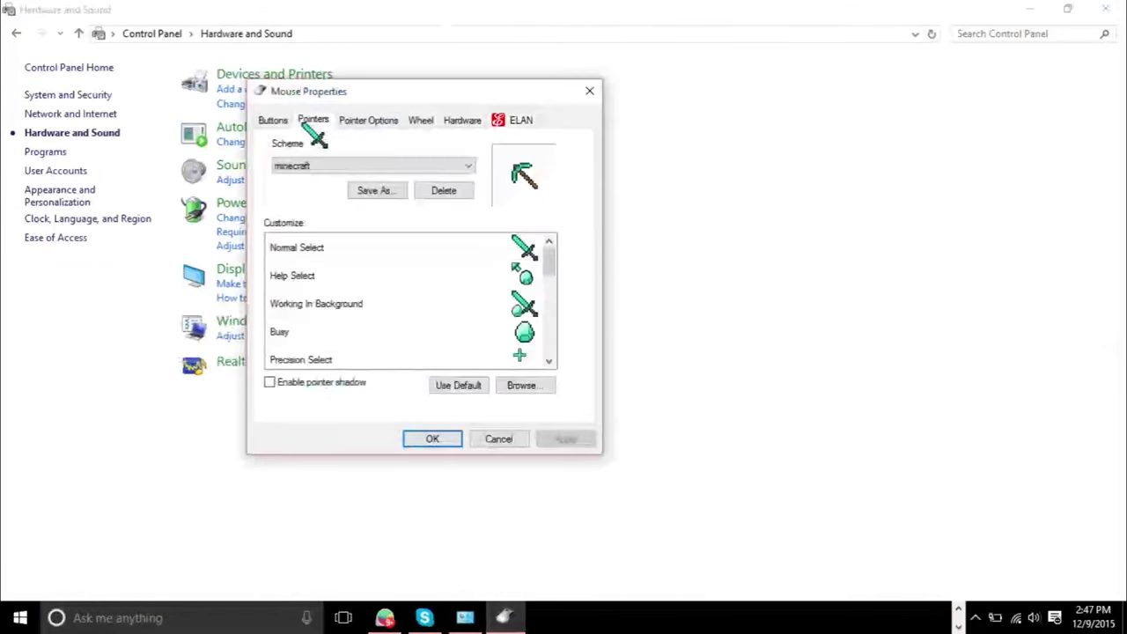
pyautogui.click(300, 161)
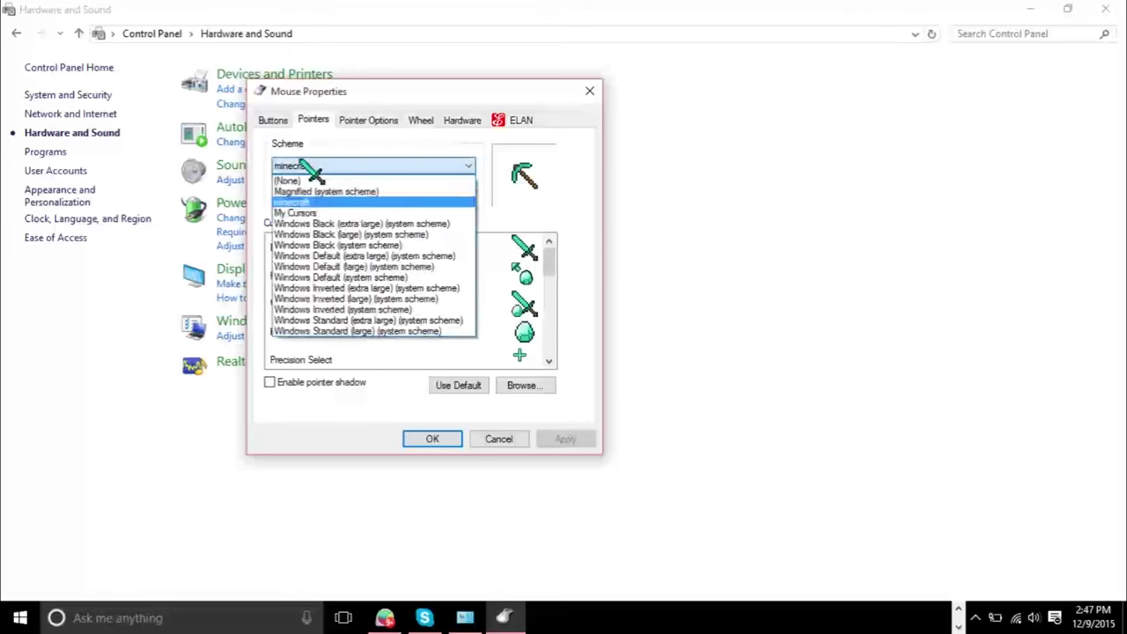
pyautogui.click(300, 212)
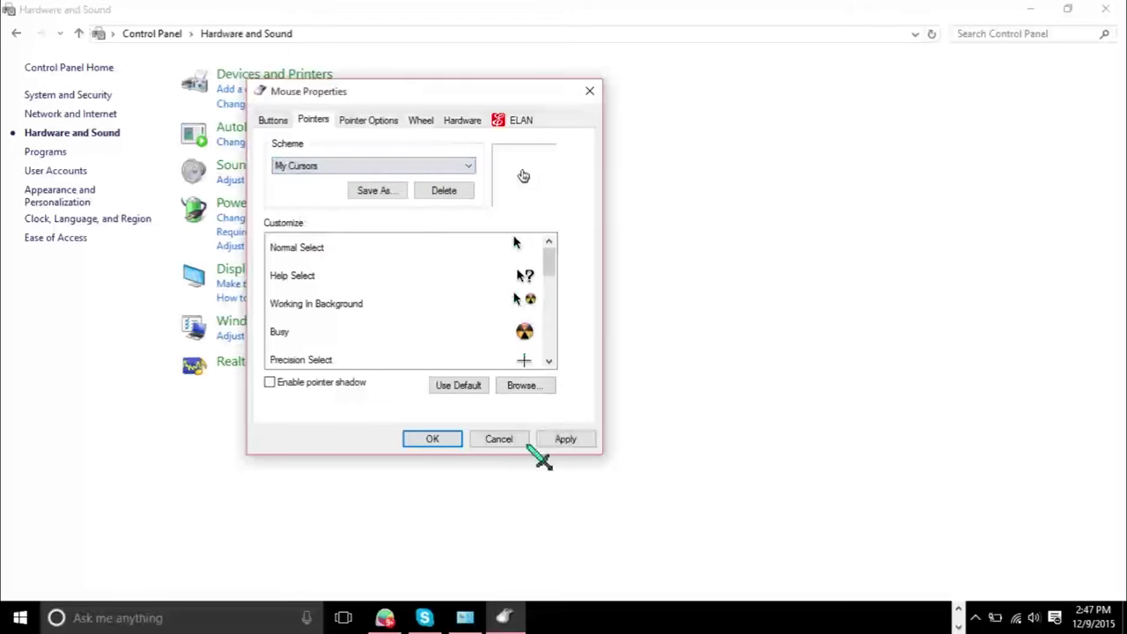
pyautogui.click(565, 441)
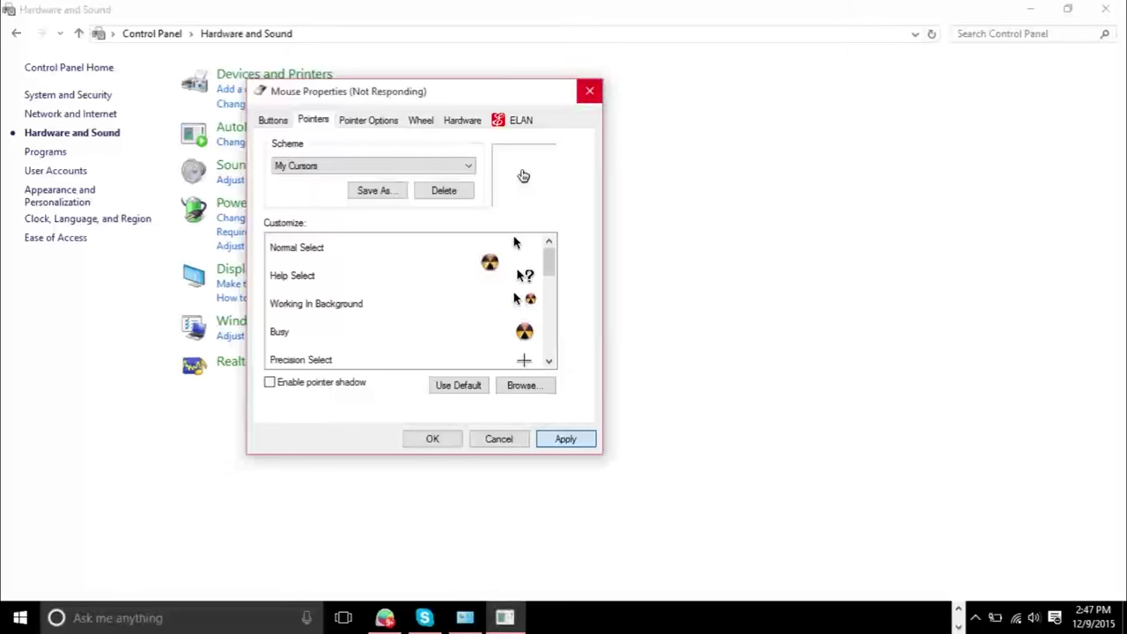
pyautogui.click(433, 440)
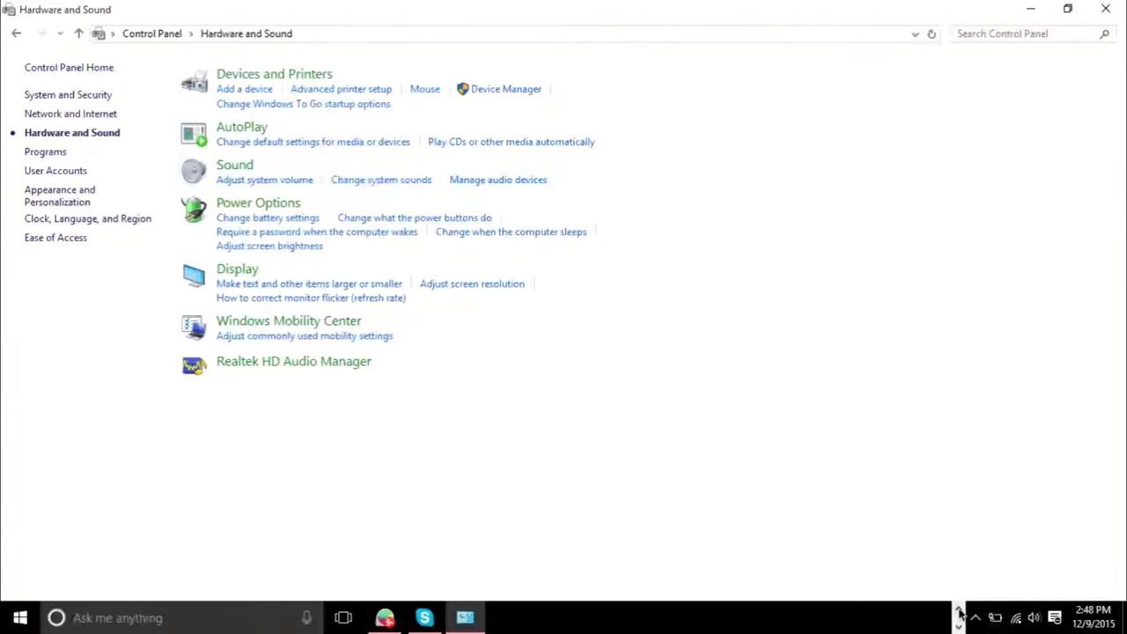
# Switch to File Explorer and delete the new cursor folder from the C: drive
pyautogui.click(411, 617)
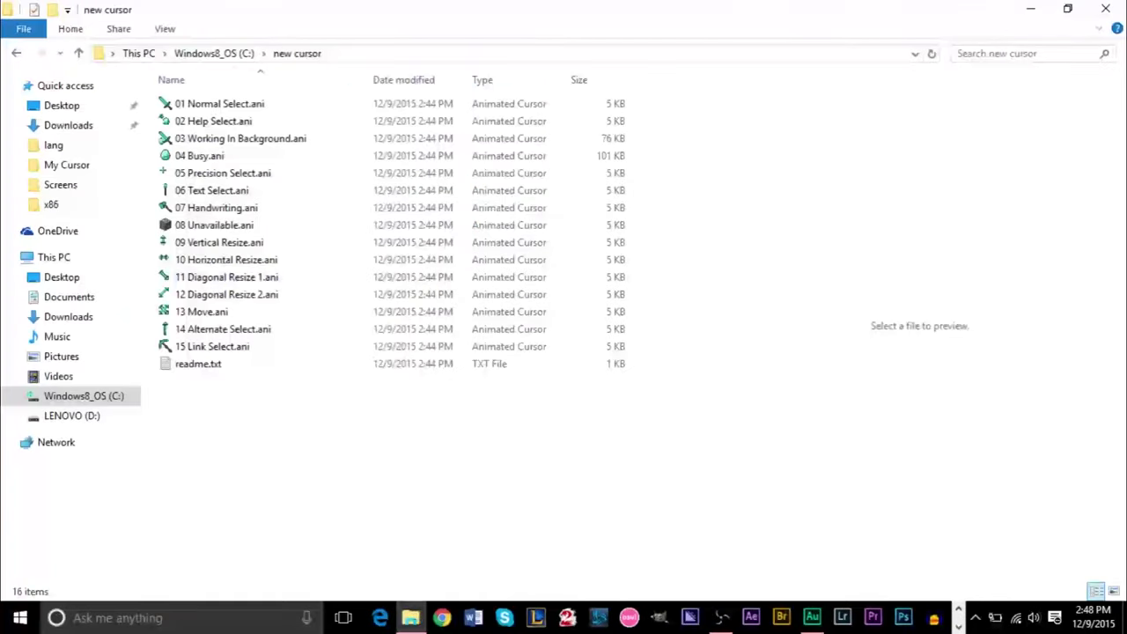
pyautogui.click(16, 52)
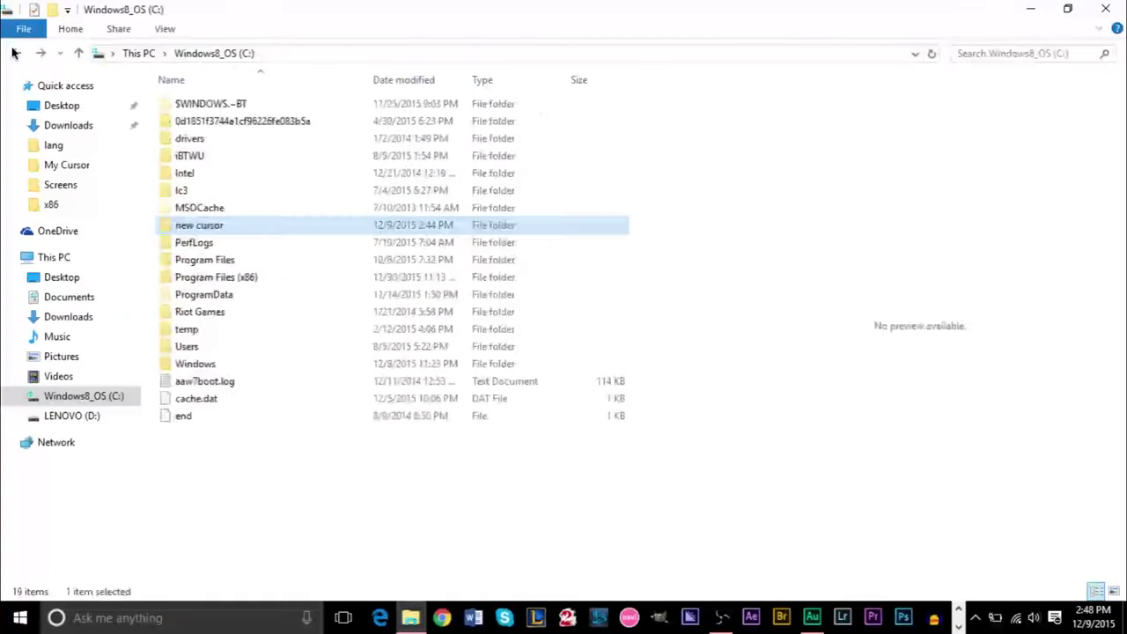
pyautogui.rightClick(232, 228)
pyautogui.click(307, 544)
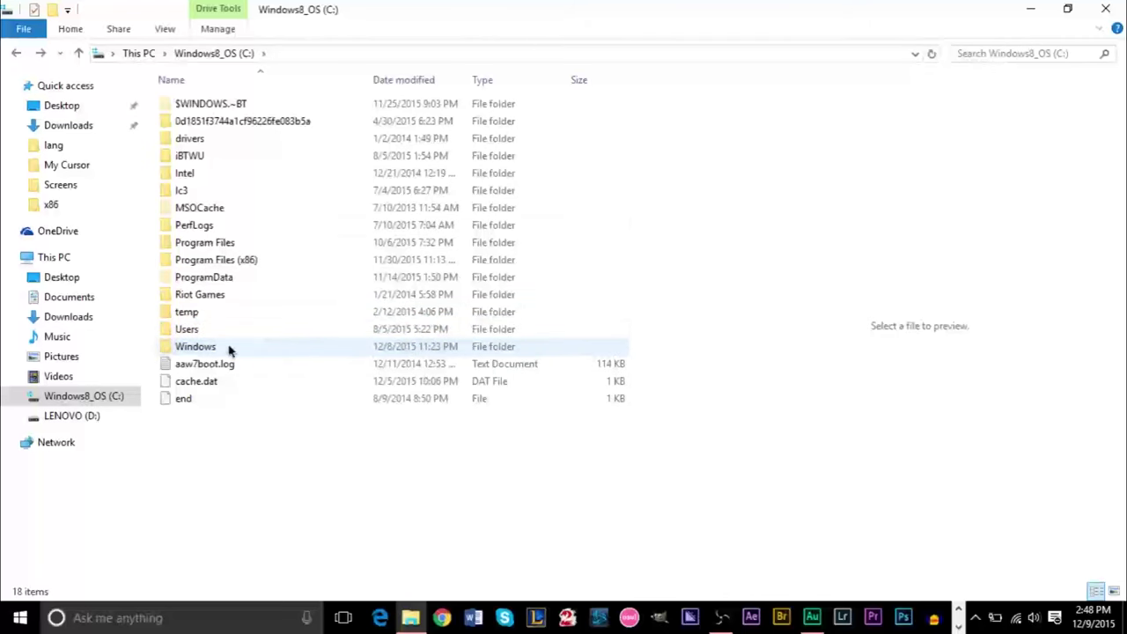
# Examine the cursor files in C:\Windows\Cursors\My Cursor and return to the root of the C: drive
pyautogui.doubleClick(194, 348)
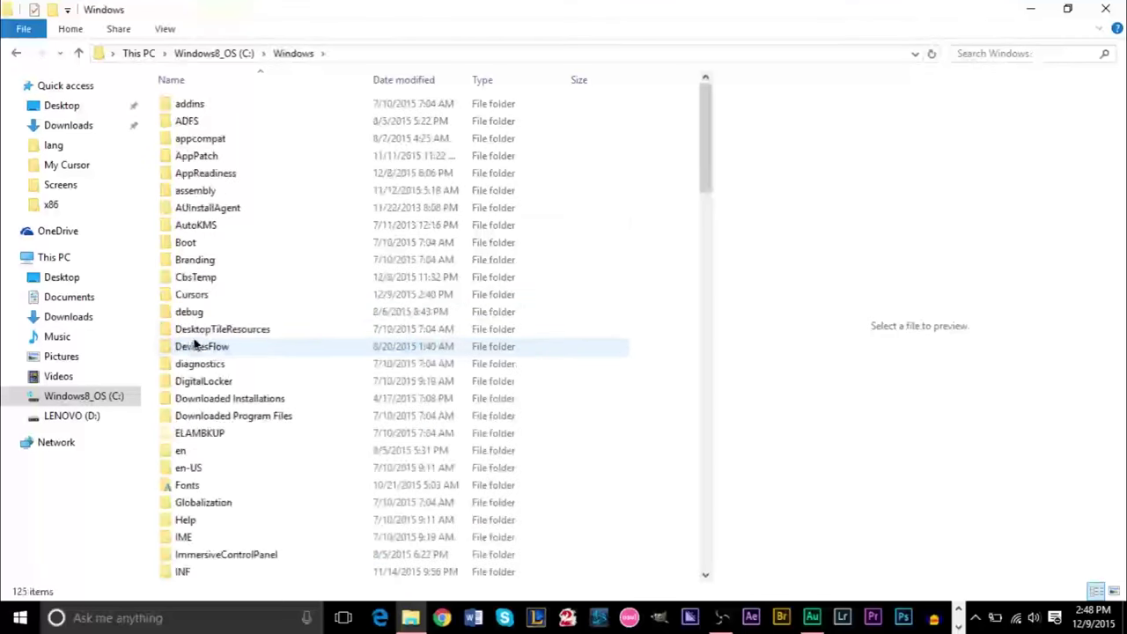
pyautogui.doubleClick(211, 296)
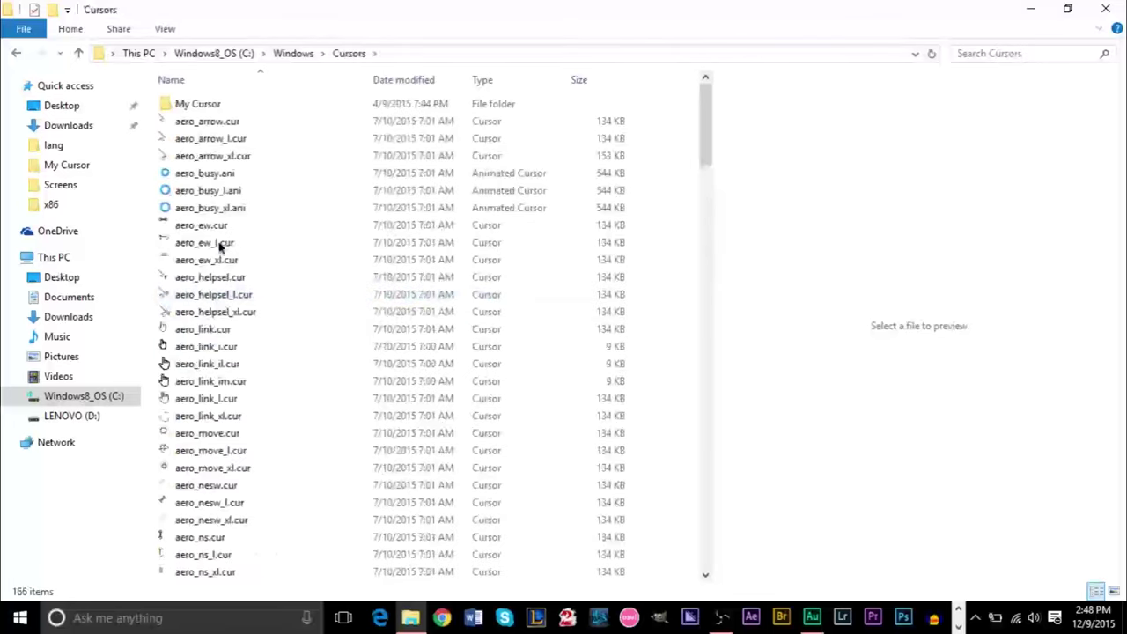
pyautogui.doubleClick(185, 104)
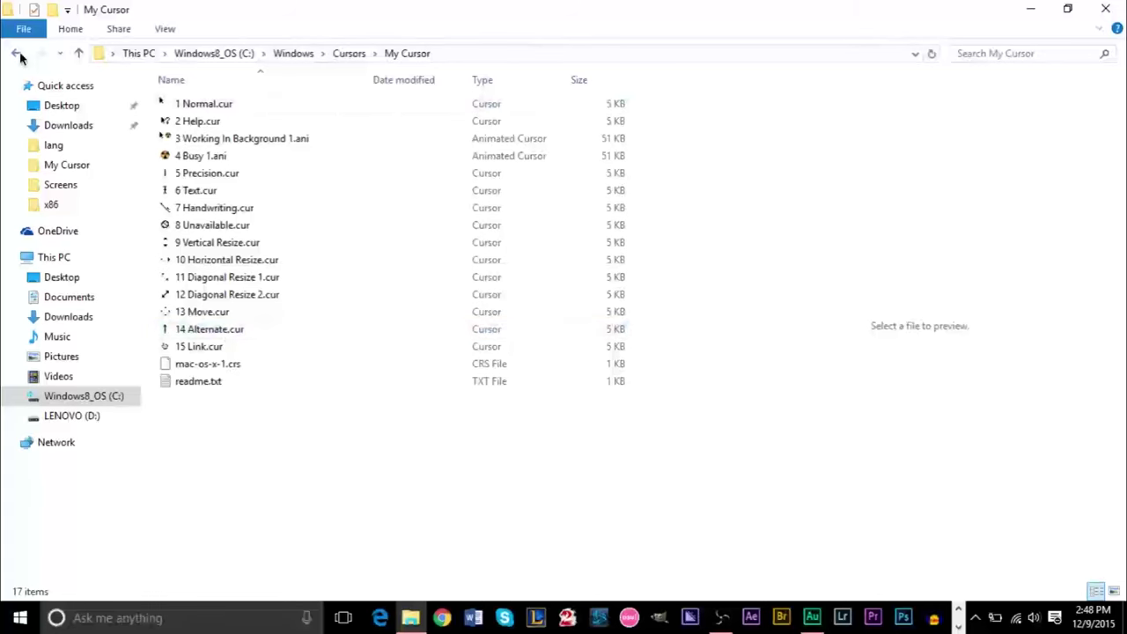
pyautogui.click(17, 53)
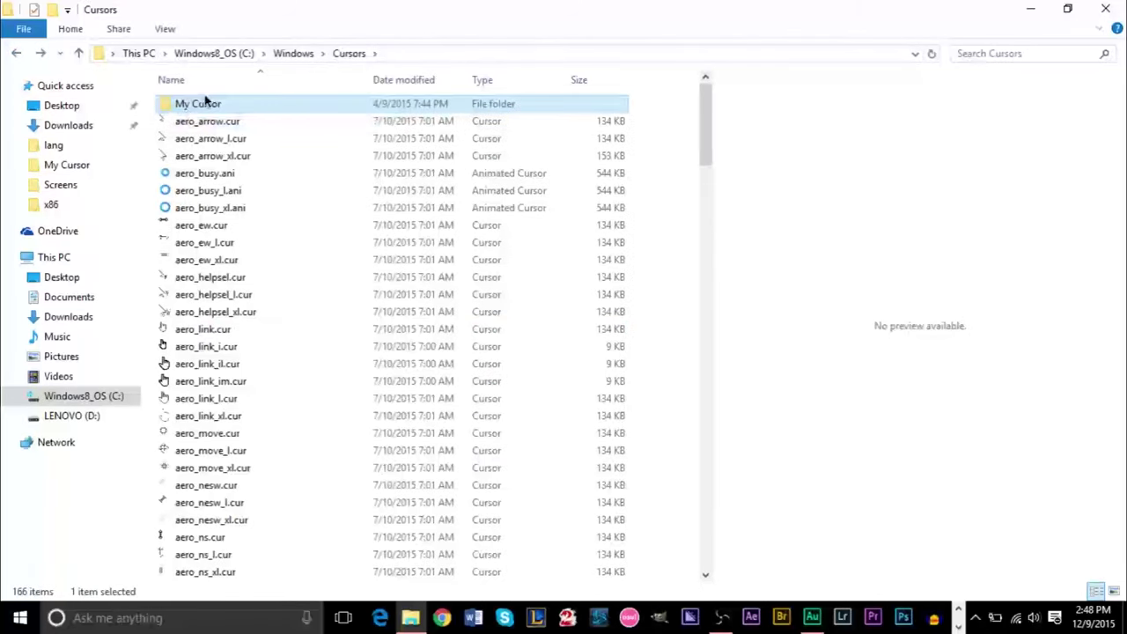
pyautogui.doubleClick(207, 104)
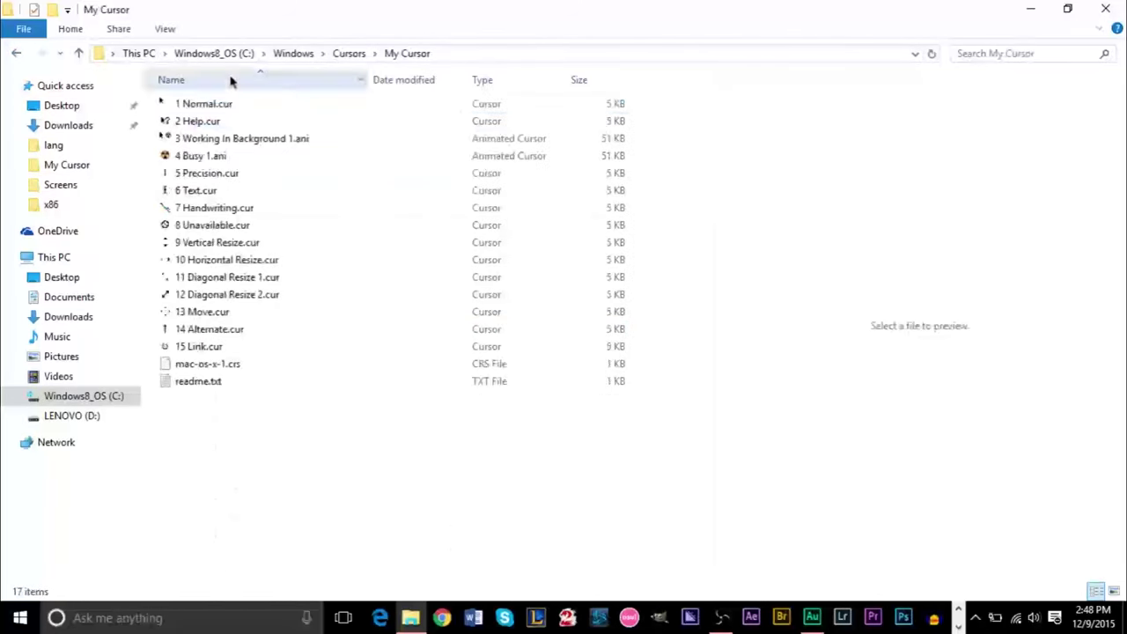
pyautogui.click(16, 53)
pyautogui.click(15, 54)
pyautogui.click(15, 53)
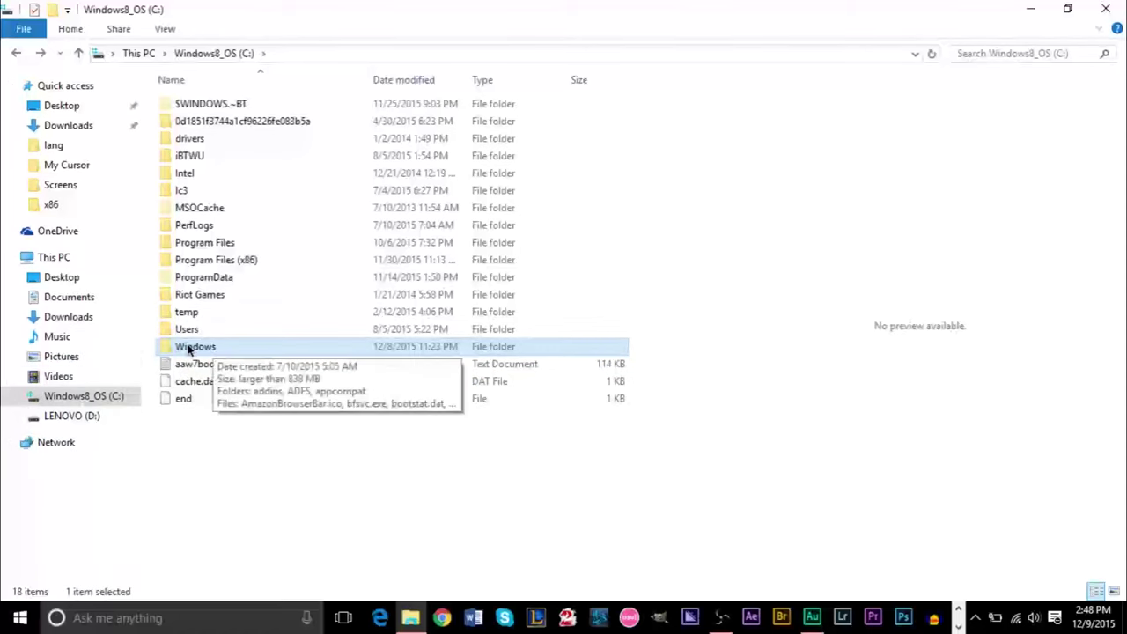
# Revisit C:\Windows\Cursors and look through its My Cursor subfolder and the built-in cursor files
pyautogui.doubleClick(195, 348)
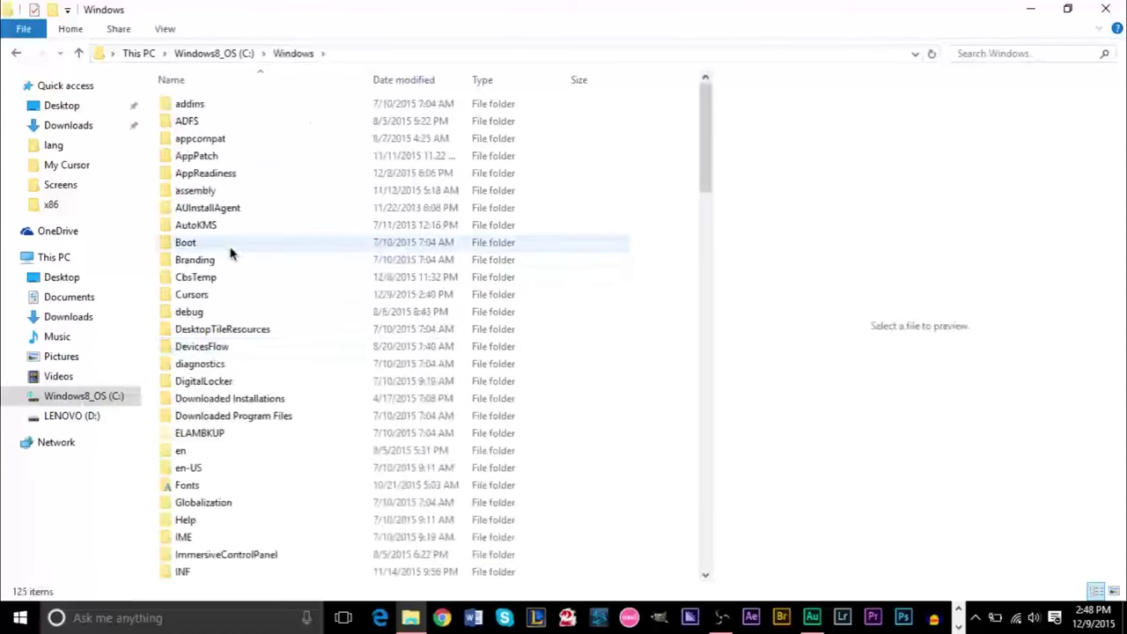
pyautogui.doubleClick(214, 301)
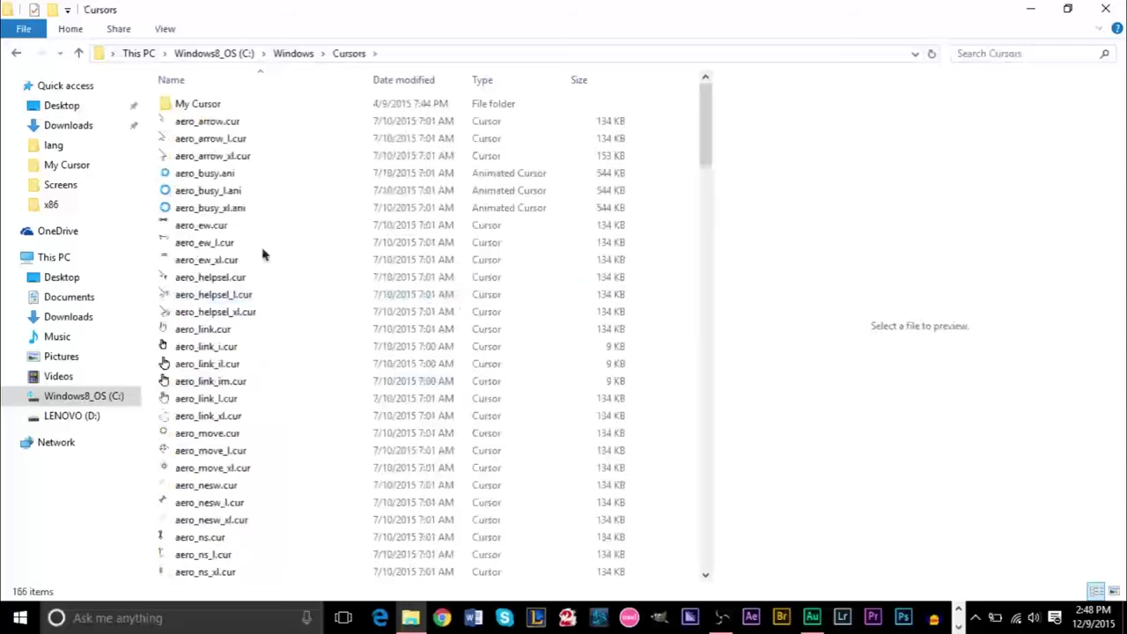
pyautogui.doubleClick(221, 107)
pyautogui.click(17, 53)
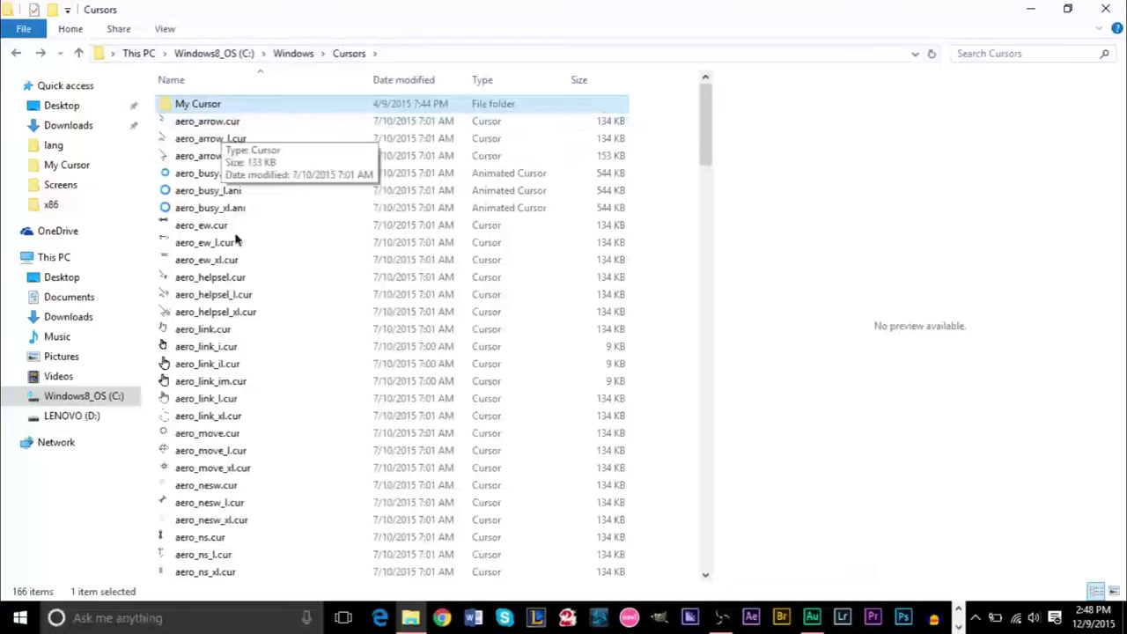
pyautogui.scroll(-5, 249, 319)
pyautogui.scroll(5, 249, 321)
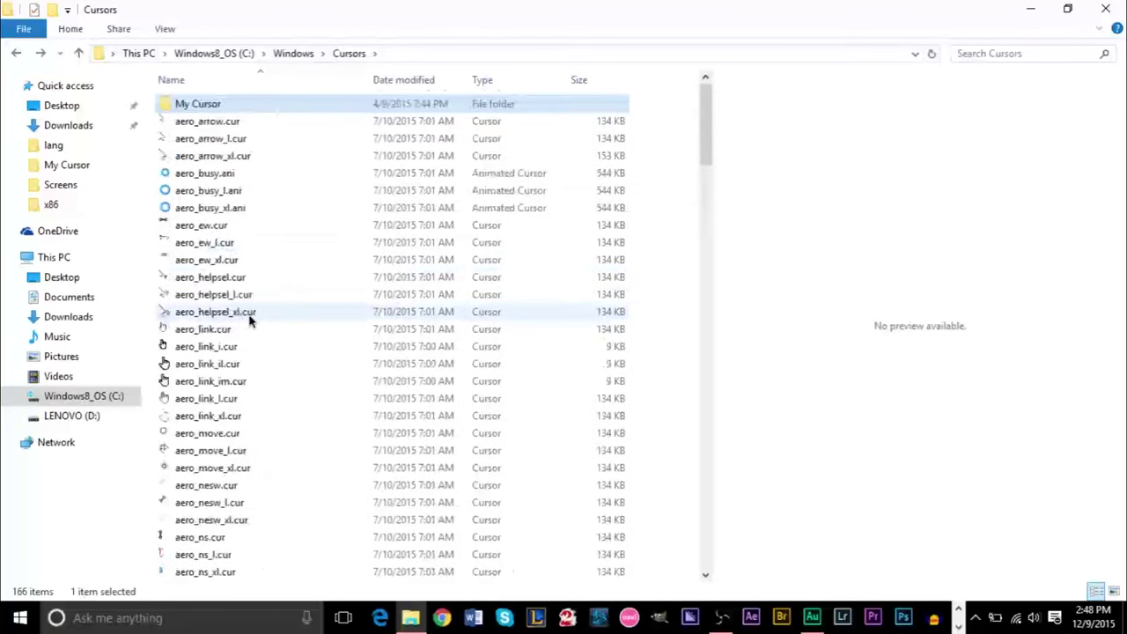